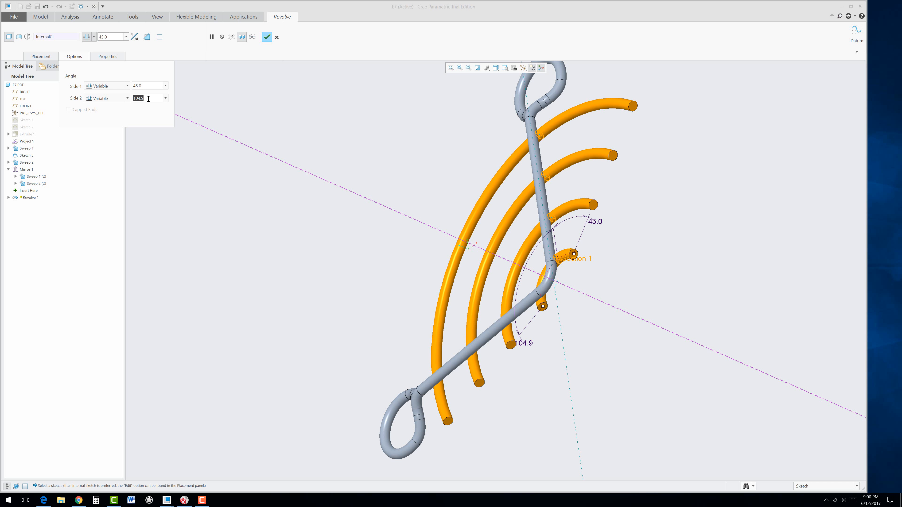
Set the revolve's second-side angle to 135 degrees and complete the ring feature
type("135")
key("Return")
left_click(266, 37)
Mirror both sweeps, the existing mirror feature with its copies, and the revolved rings about the rings' flat end face
left_click(26, 149)
left_click(26, 162, "ctrl")
left_click(32, 176, "ctrl")
left_click(32, 183, "ctrl")
left_click(24, 170, "ctrl")
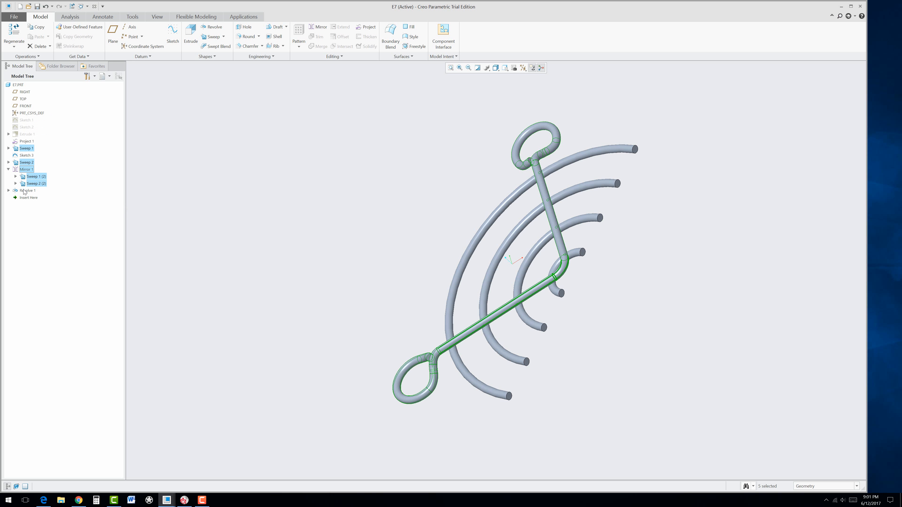
left_click(24, 191, "ctrl")
left_click(319, 27)
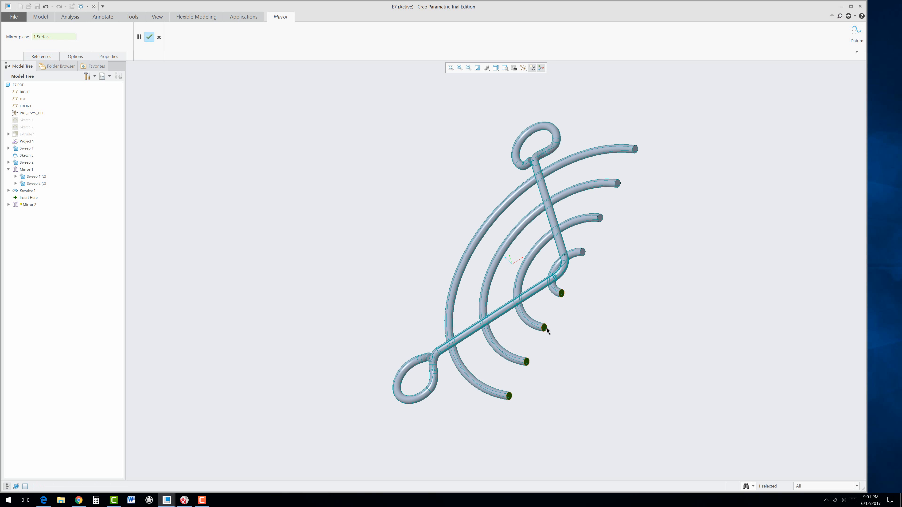
left_click(150, 38)
mouse_move(433, 278)
middle_mouse_down()
mouse_move(492, 246)
mouse_move(483, 241)
mouse_move(444, 327)
mouse_move(519, 322)
mouse_move(513, 273)
mouse_move(494, 332)
mouse_move(522, 283)
mouse_move(533, 292)
middle_mouse_up()
scroll(522, 283, "down", 2)
Switch to the Creo 4_0 Basic 2018 PDF and examine the completed part page and the LAB 3d outlet drawing
left_click(43, 500)
scroll(640, 330, "down", 13)
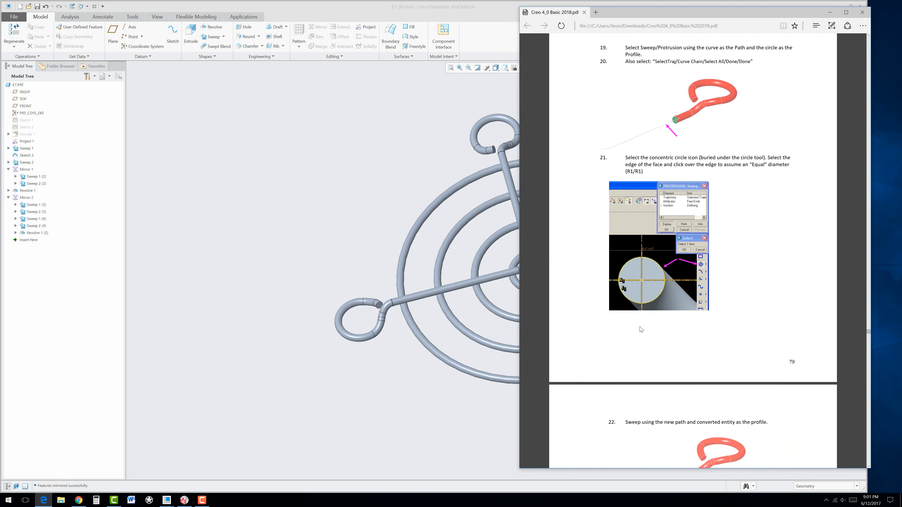
scroll(641, 329, "down", 20)
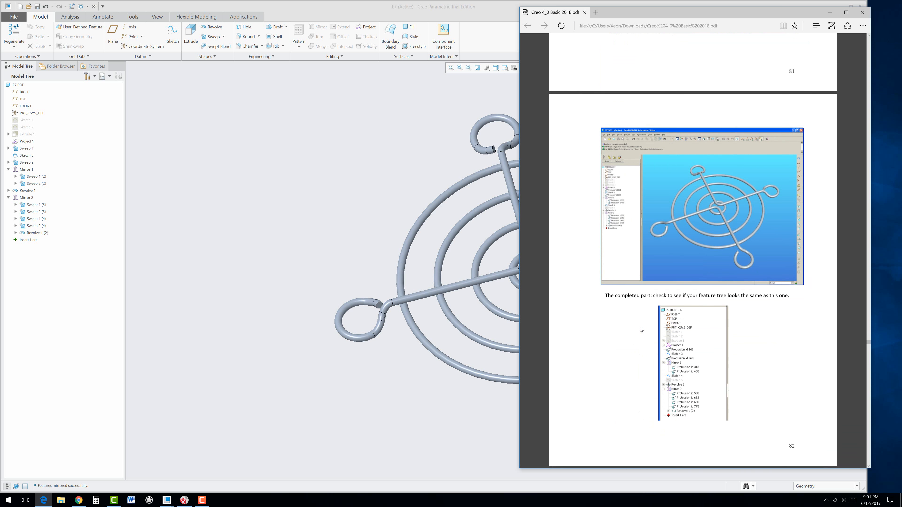
scroll(641, 329, "down", 15)
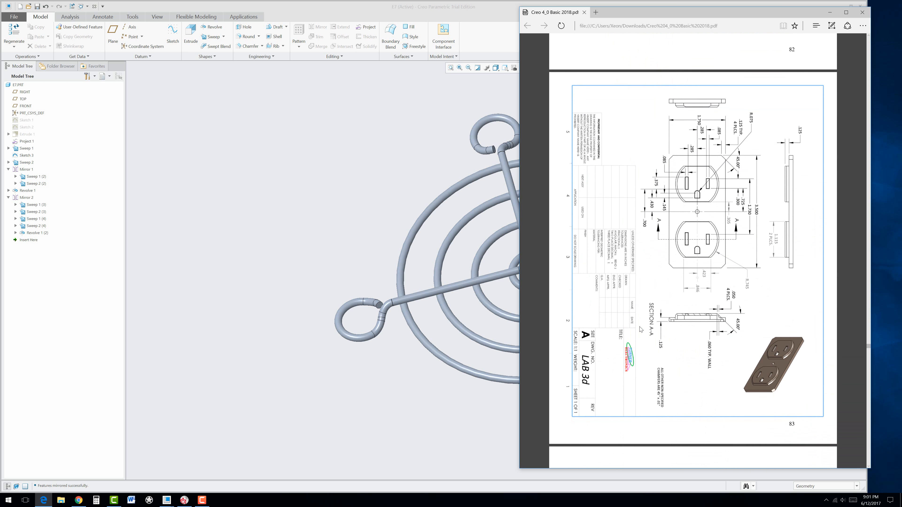
scroll(640, 330, "down", 3)
scroll(641, 329, "up", 7)
right_click(665, 274)
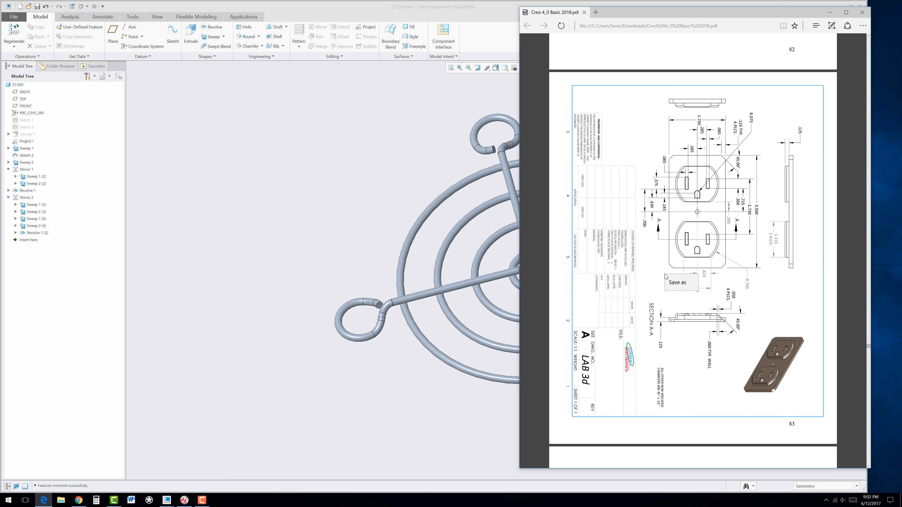
left_click(653, 255)
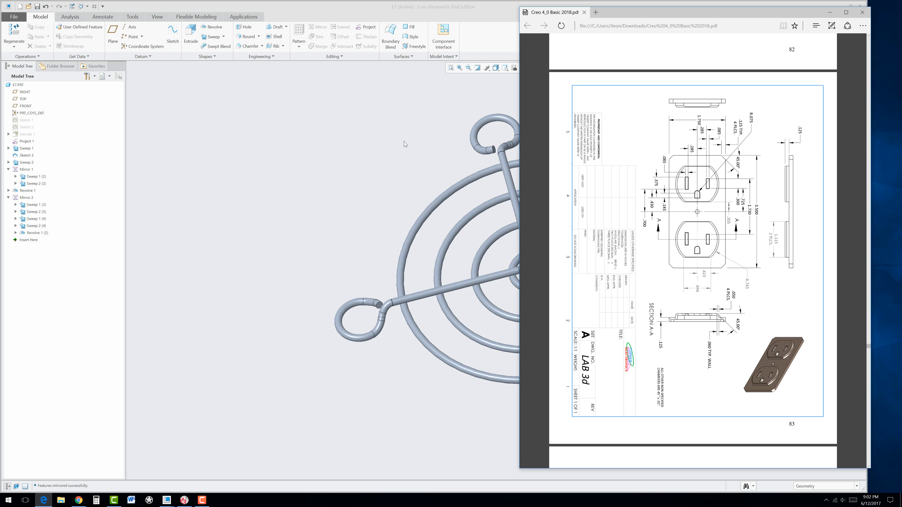
Switch back to Creo and create a new solid part named L3B with the default template
left_click(20, 6)
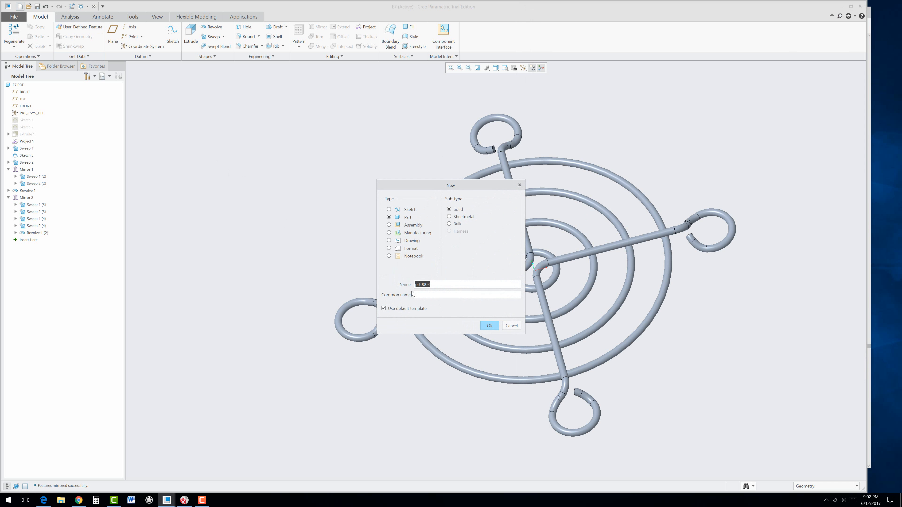
type("L3b")
left_click(491, 326)
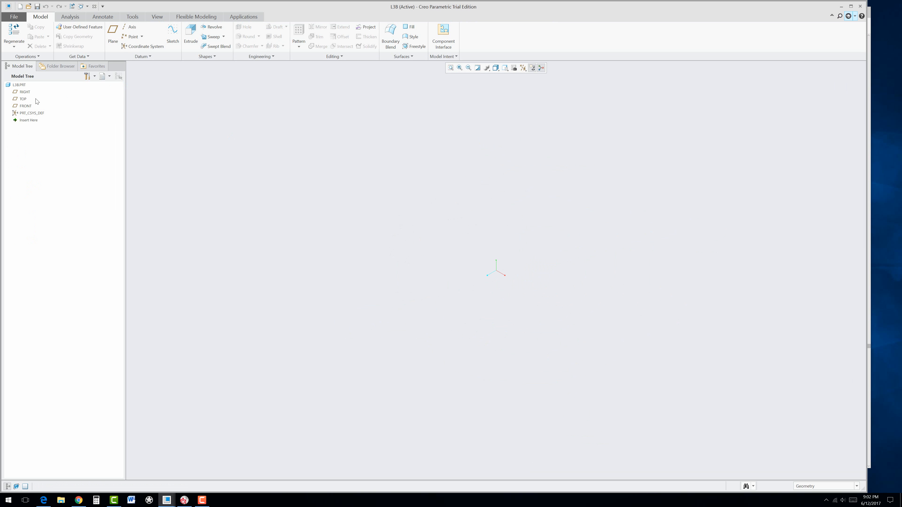
Start an extrusion on the FRONT plane and sketch a center rectangle about 382 by 161 at the origin
left_click(24, 106)
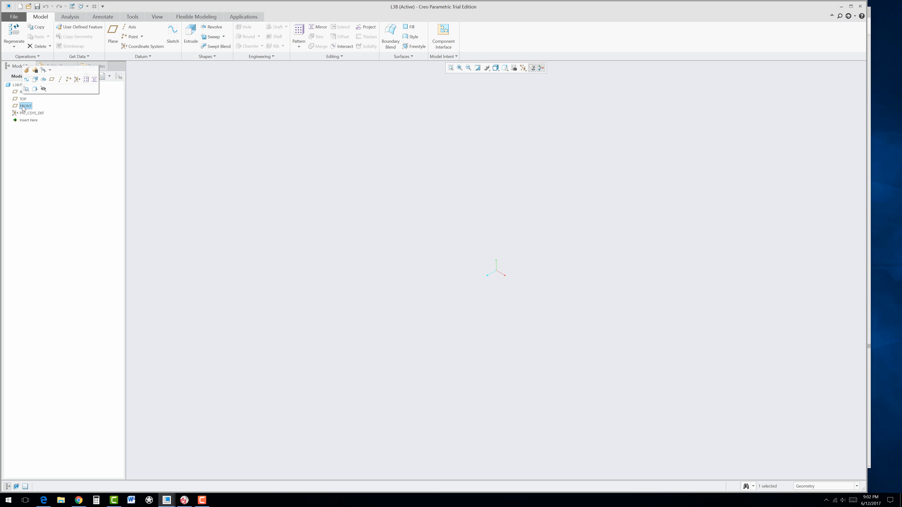
left_click(35, 80)
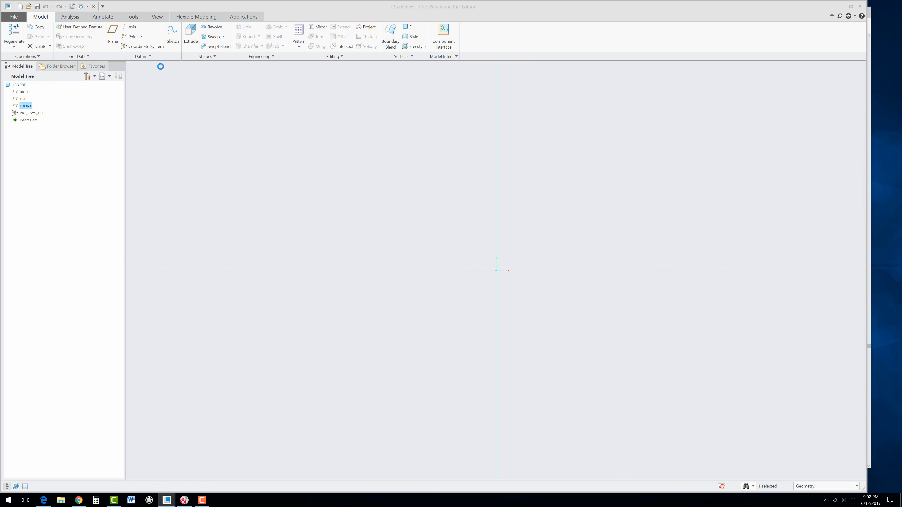
left_click(195, 37)
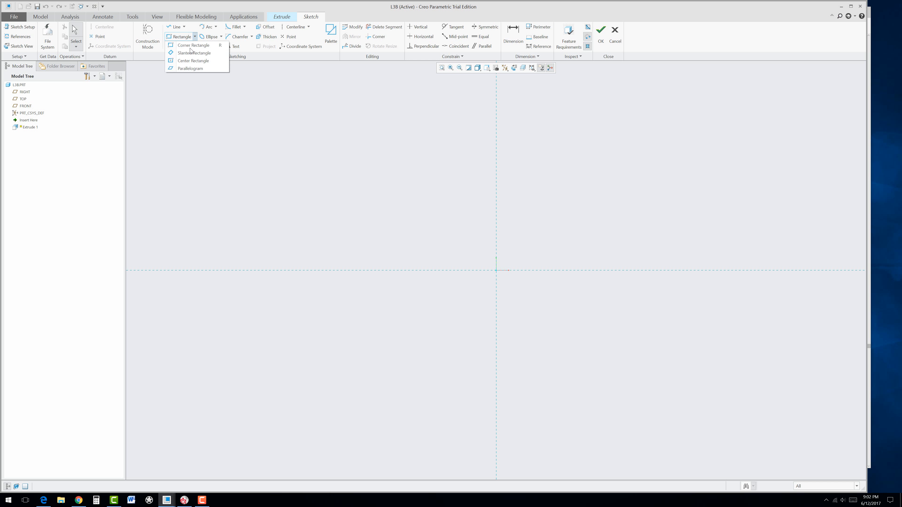
left_click(193, 45)
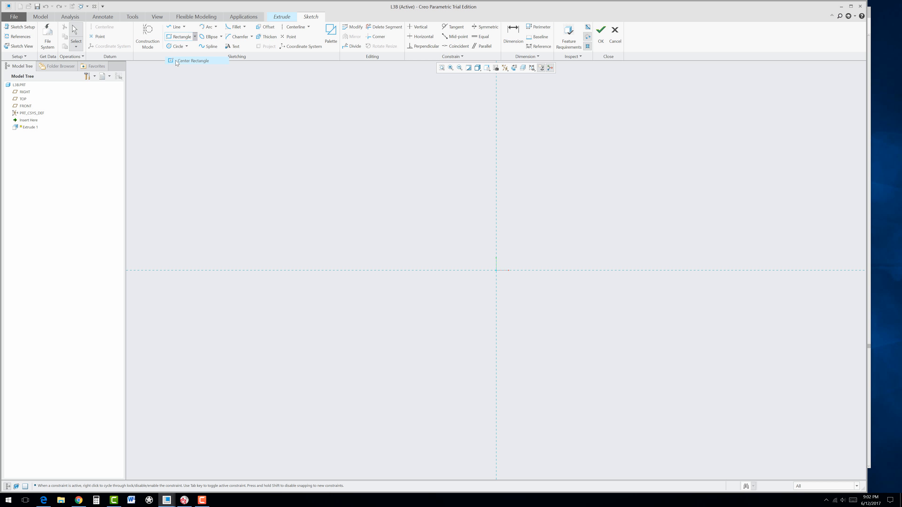
left_click(497, 271)
left_click(622, 217)
middle_click(533, 224)
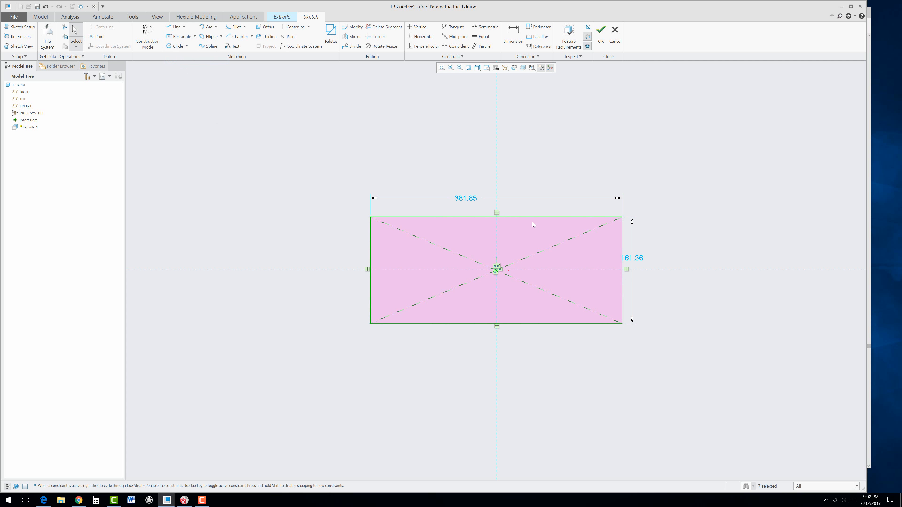
Set the rectangle's height to 1.75 and its width to 3.5
double_click(637, 260)
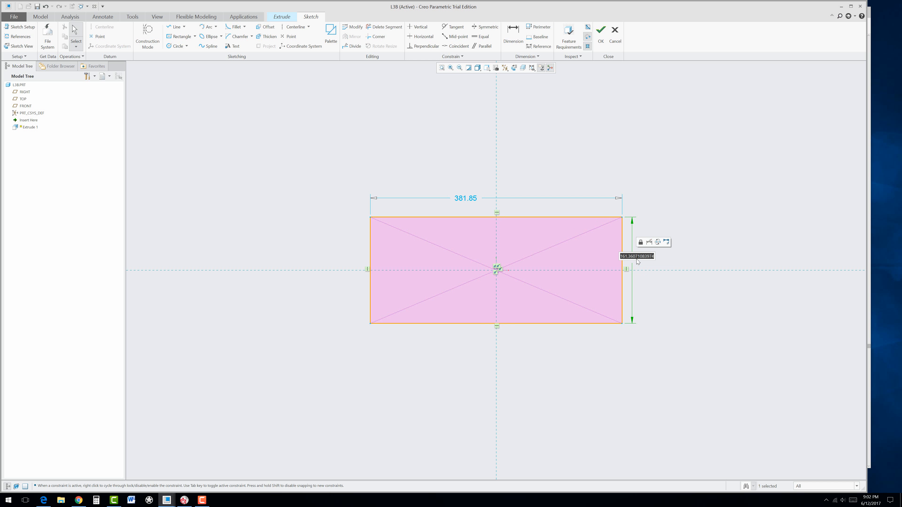
type("1.75")
key("Return")
double_click(449, 258)
type("3.5")
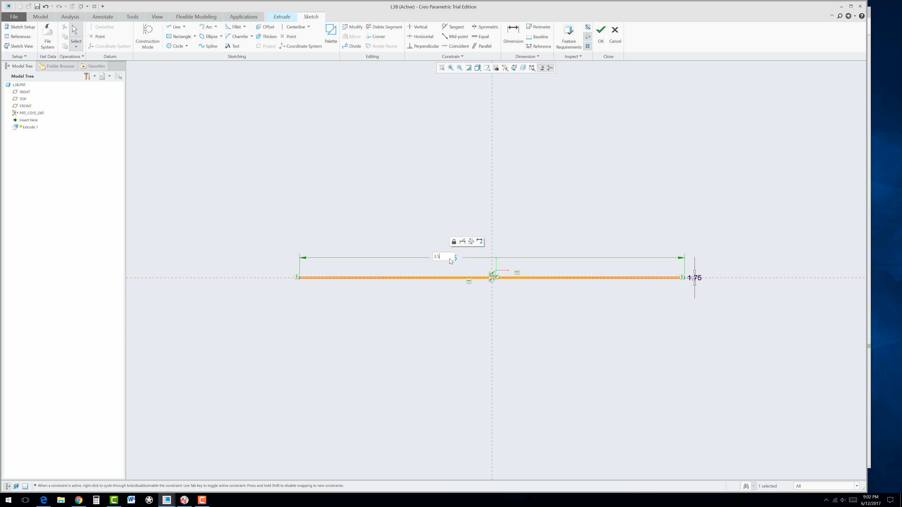
key("Return")
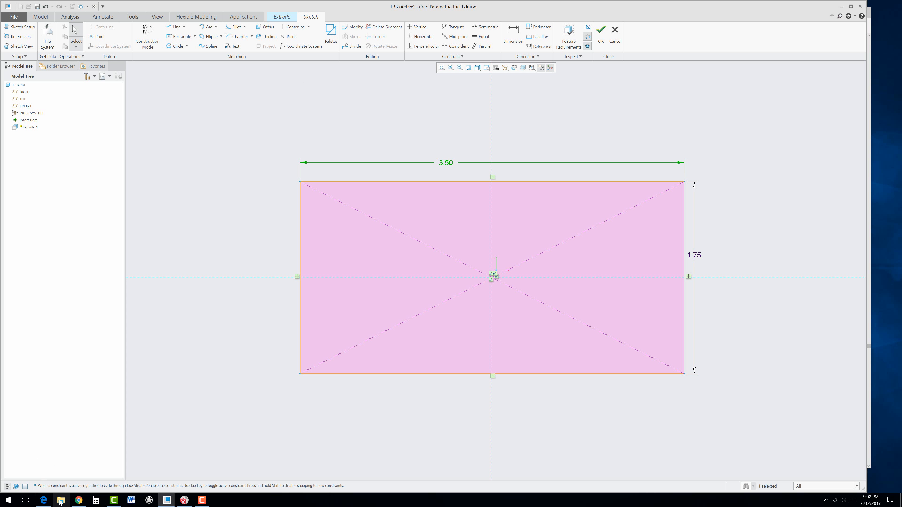
Check the corner details in the PDF drawing and chamfer all four rectangle corners, with legs about 0.2 long
left_click(43, 500)
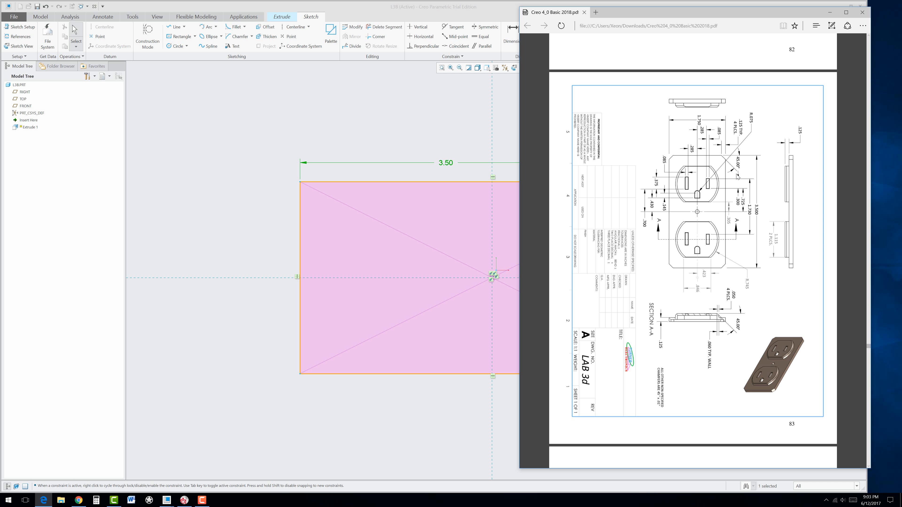
left_click(333, 134)
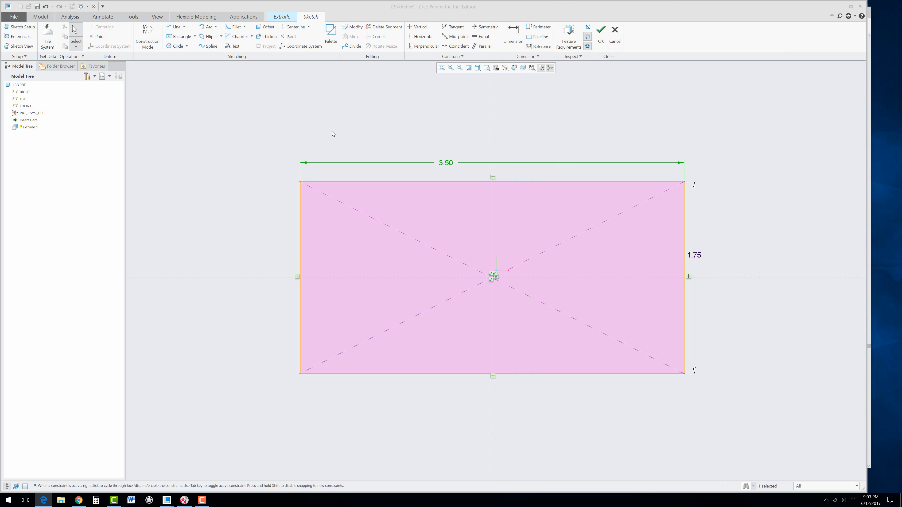
left_click(235, 36)
left_click(300, 204)
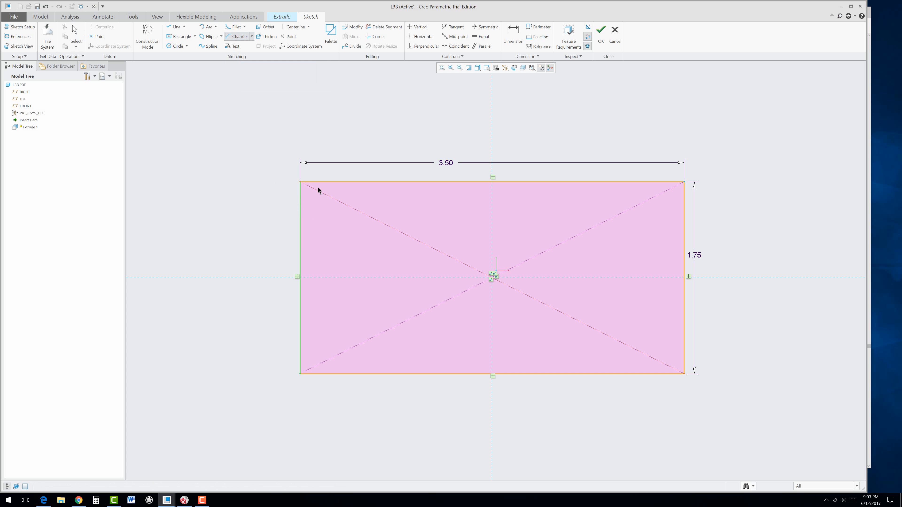
left_click(324, 182)
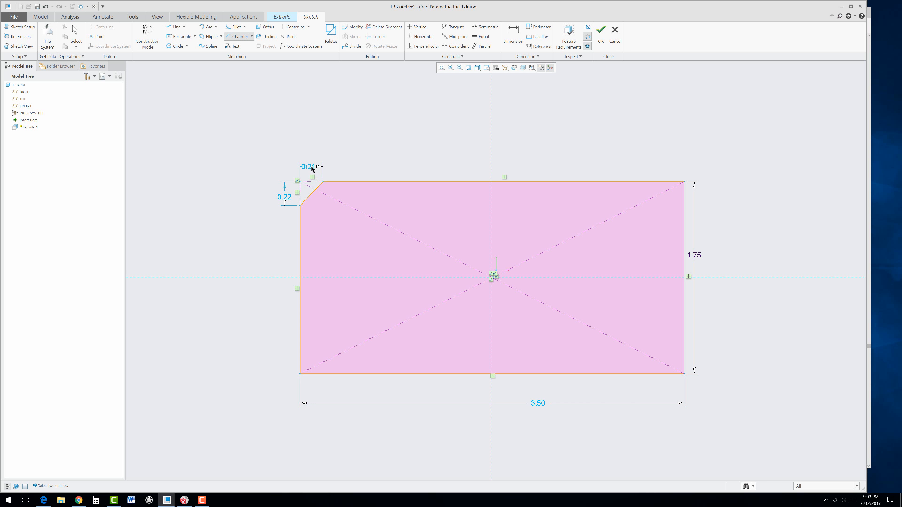
left_click(668, 182)
left_click(683, 204)
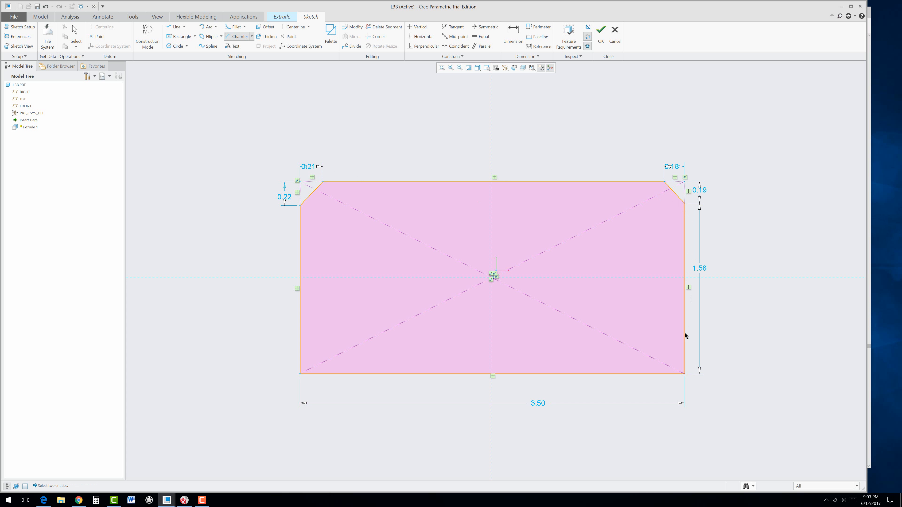
left_click(684, 356)
left_click(668, 374)
left_click(323, 375)
left_click(301, 355)
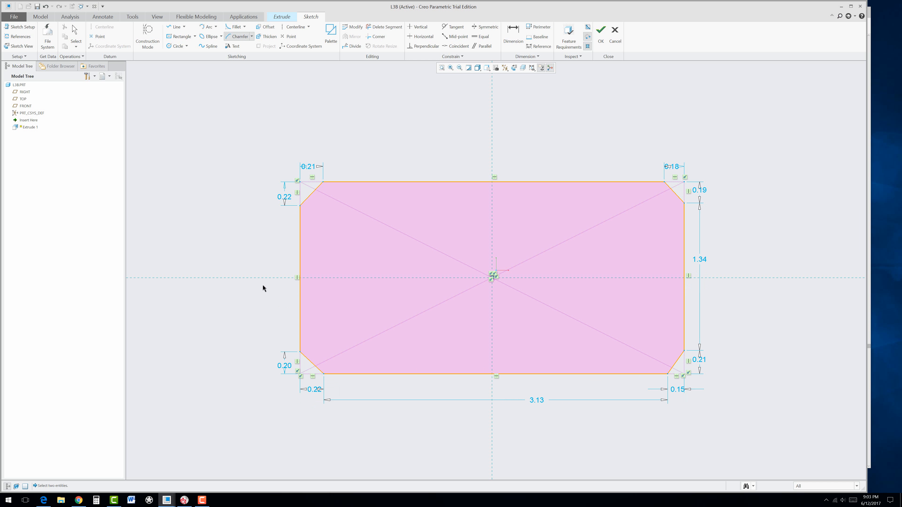
middle_click(254, 220)
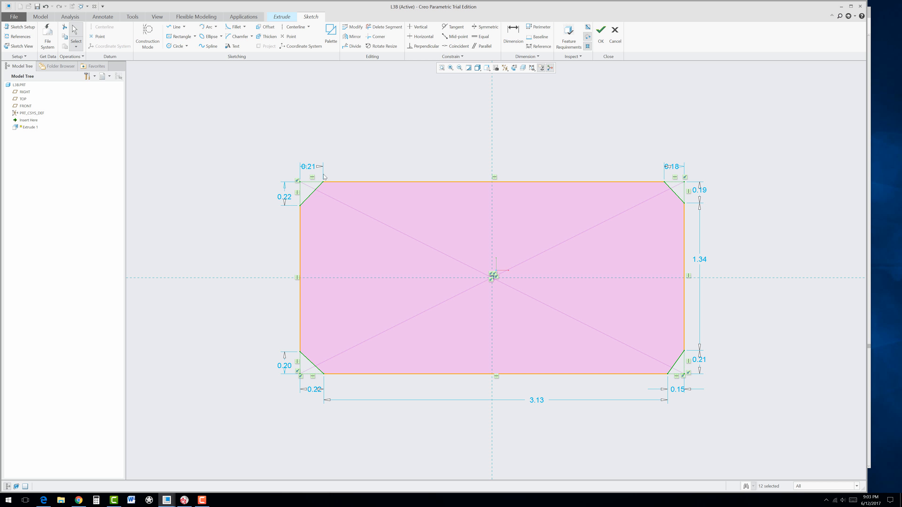
Set the horizontal and vertical legs of the upper-left corner chamfer to 0.125
double_click(313, 167)
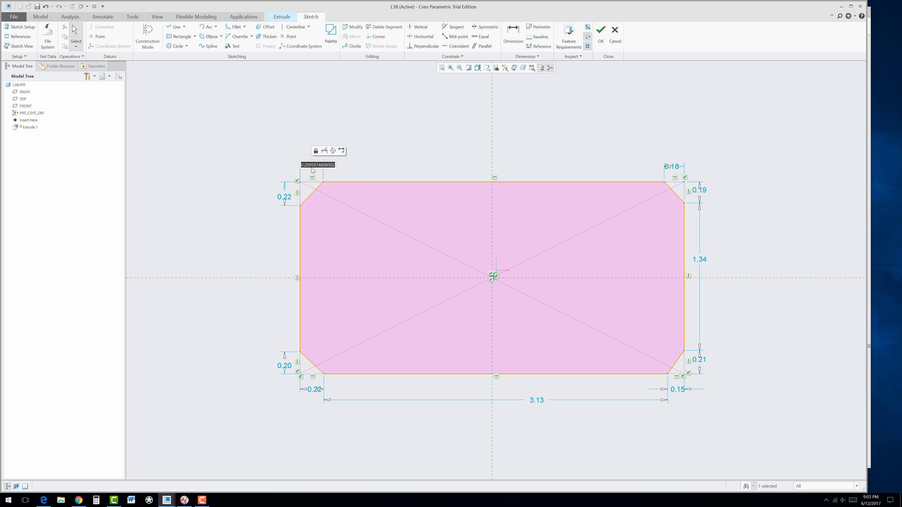
type(".125")
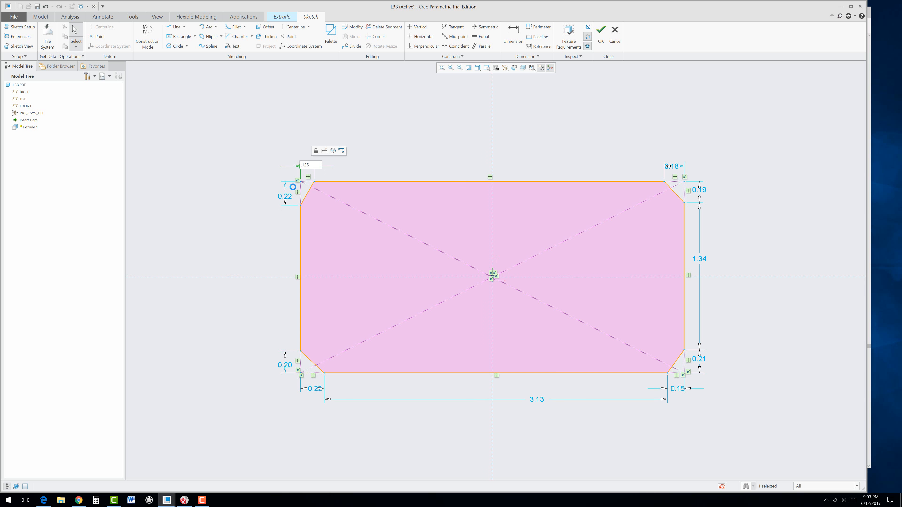
key("Return")
double_click(295, 192)
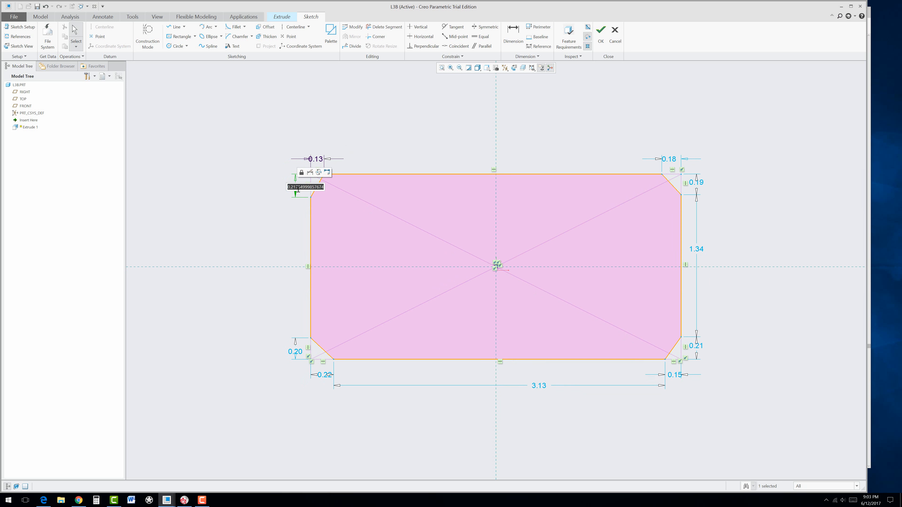
type(".125")
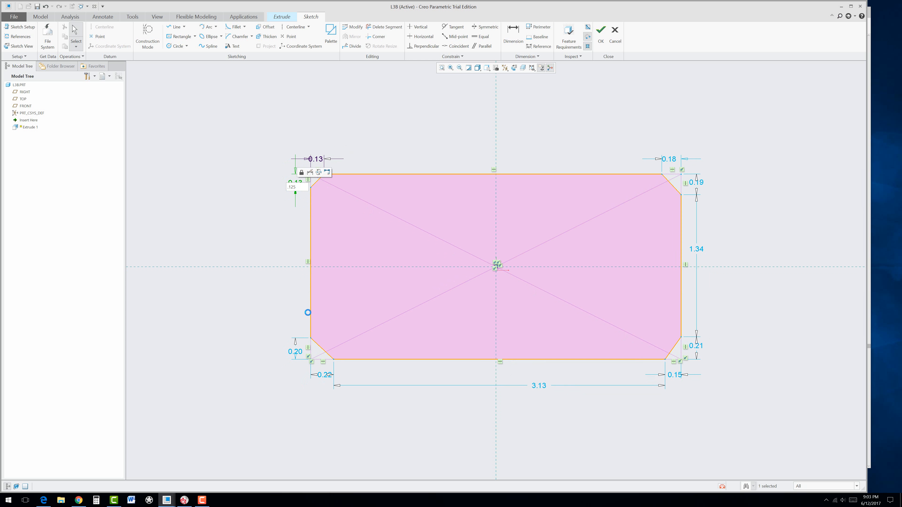
key("Return")
Set the vertical and horizontal legs of the lower-left corner chamfer to 0.125
double_click(296, 351)
key("BackSpace")
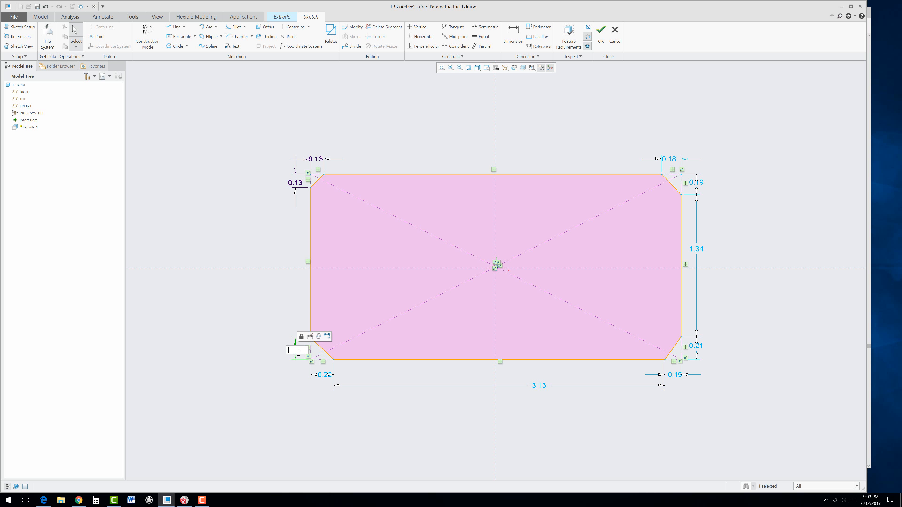
type(".125")
key("Return")
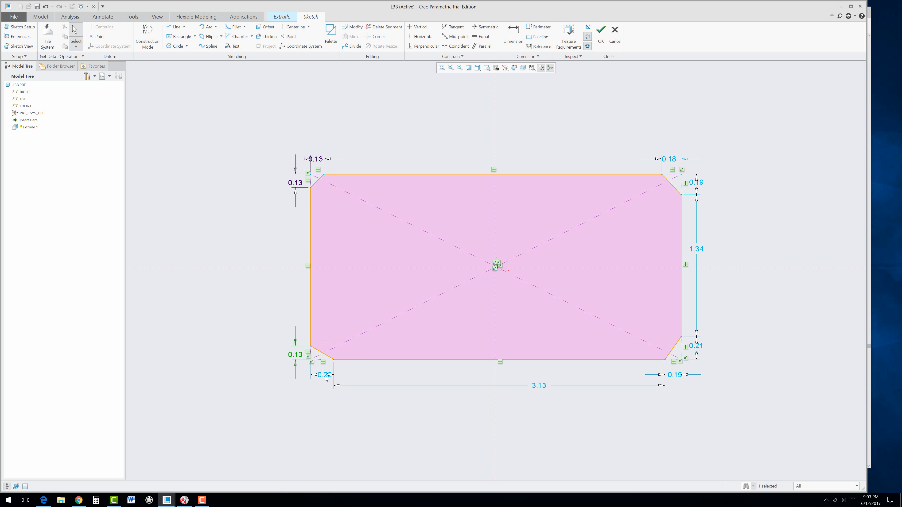
double_click(325, 376)
type(".125")
key("Return")
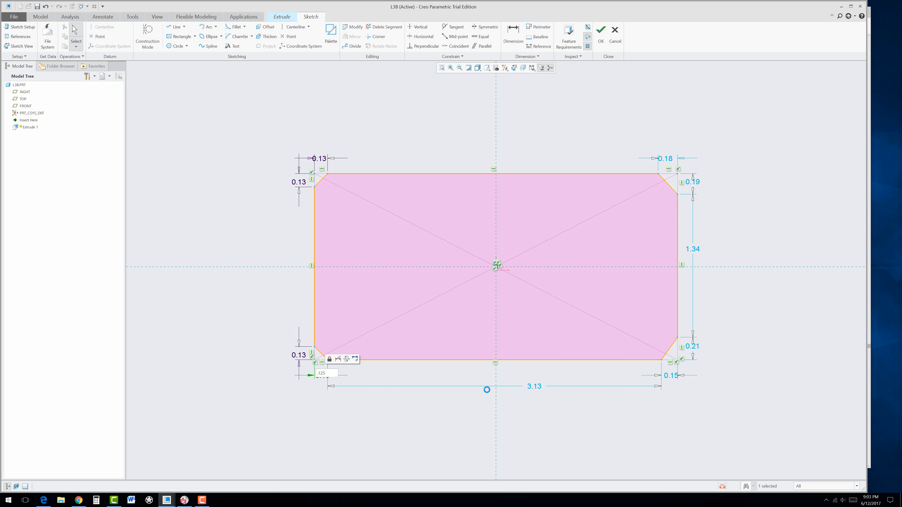
Set the horizontal and vertical legs of the lower-right corner chamfer to 0.125
double_click(674, 378)
type(".125")
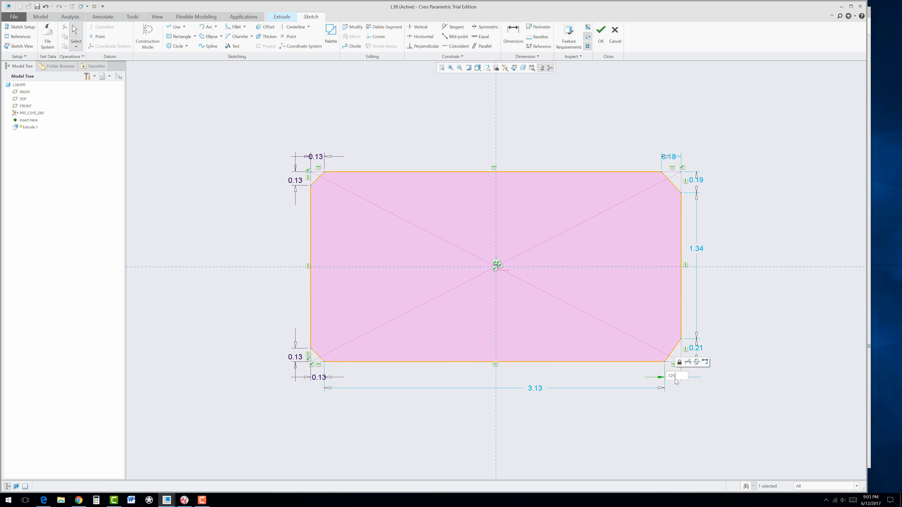
key("Return")
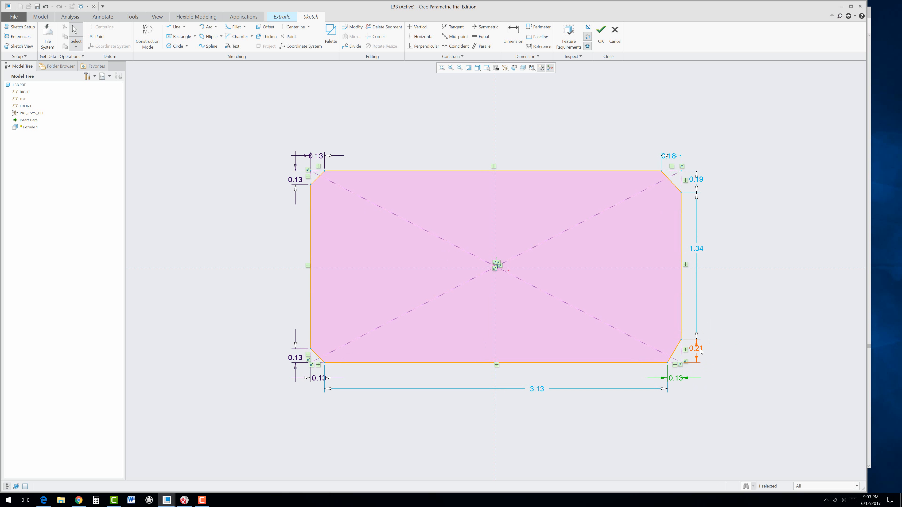
double_click(695, 348)
type(".125")
key("Return")
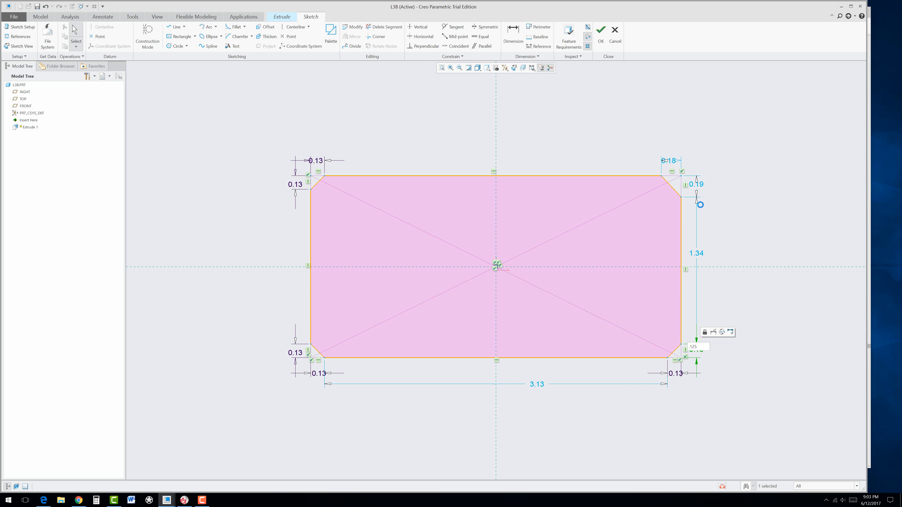
Set the vertical and horizontal legs of the upper-right corner chamfer to 0.125
double_click(695, 185)
type(".125")
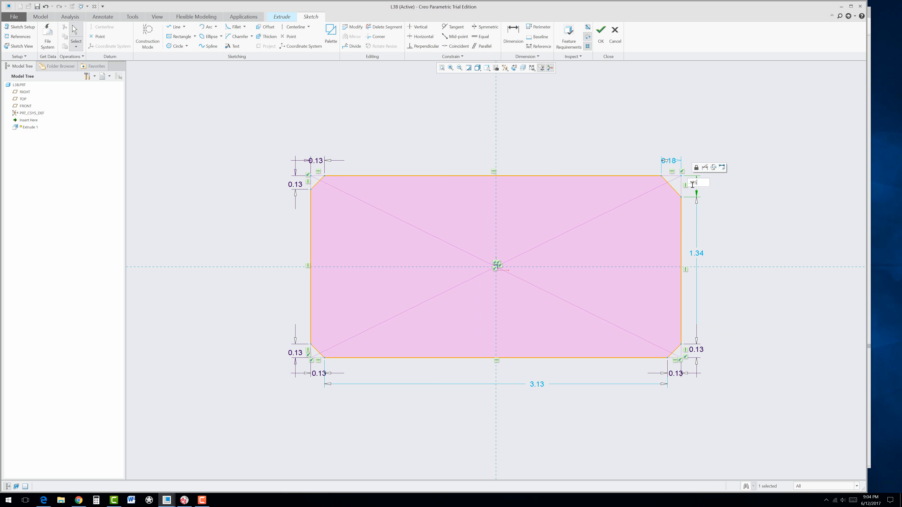
key("Return")
double_click(673, 166)
type(".125")
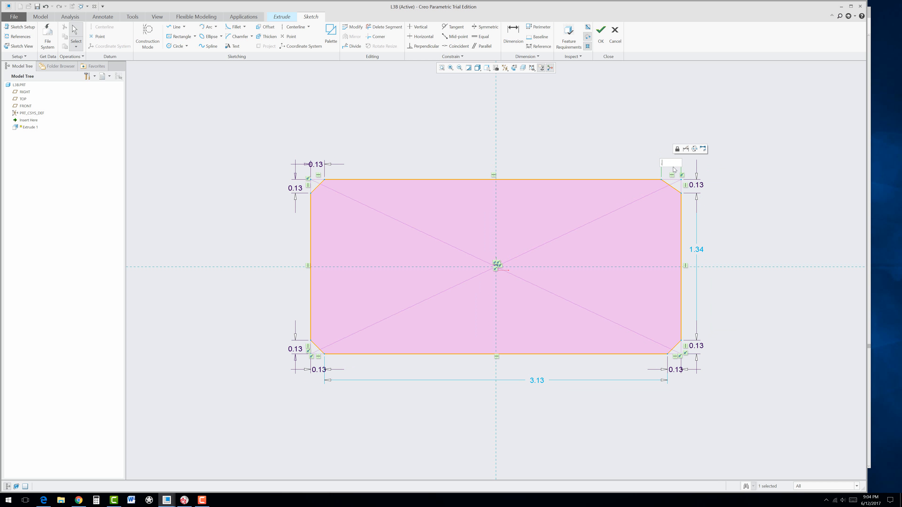
key("Return")
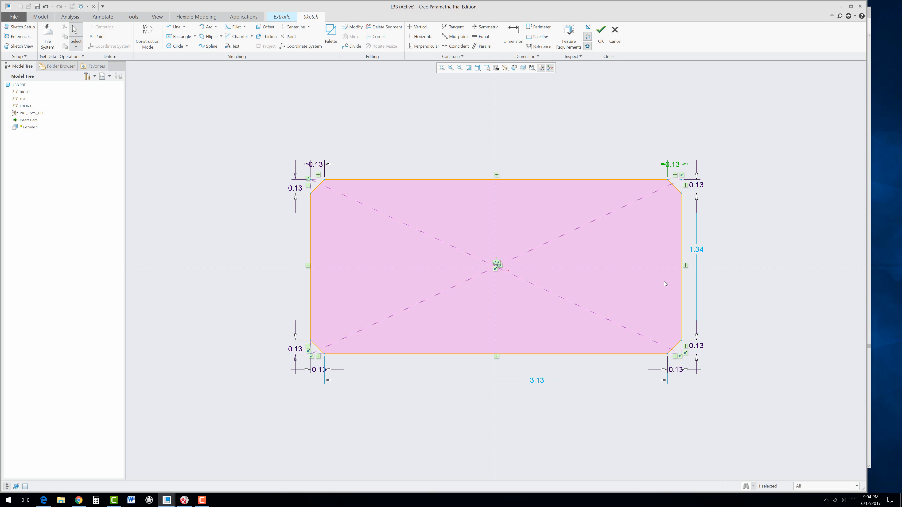
double_click(701, 250)
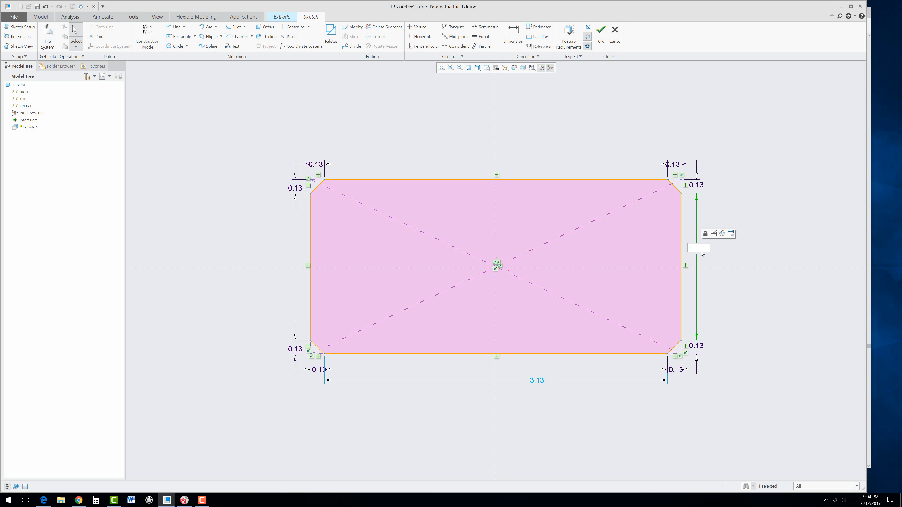
type("5")
key("Return")
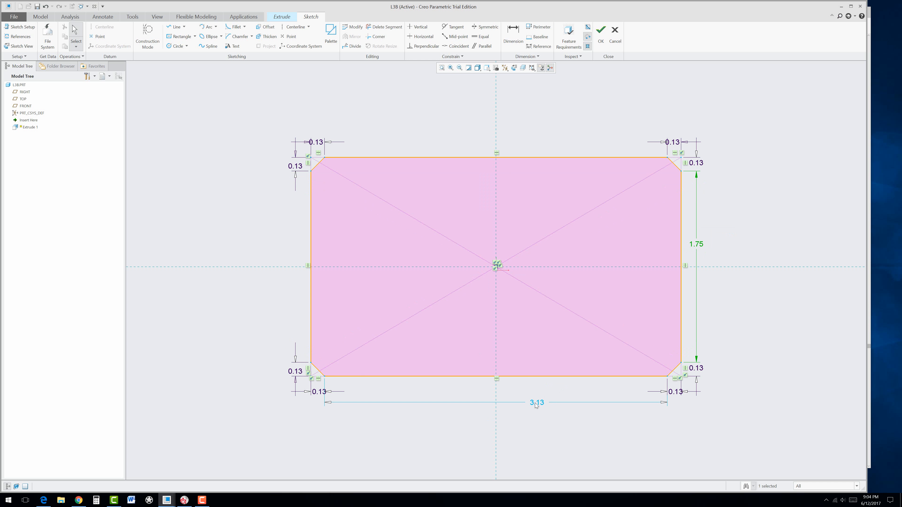
double_click(538, 403)
type("3.5")
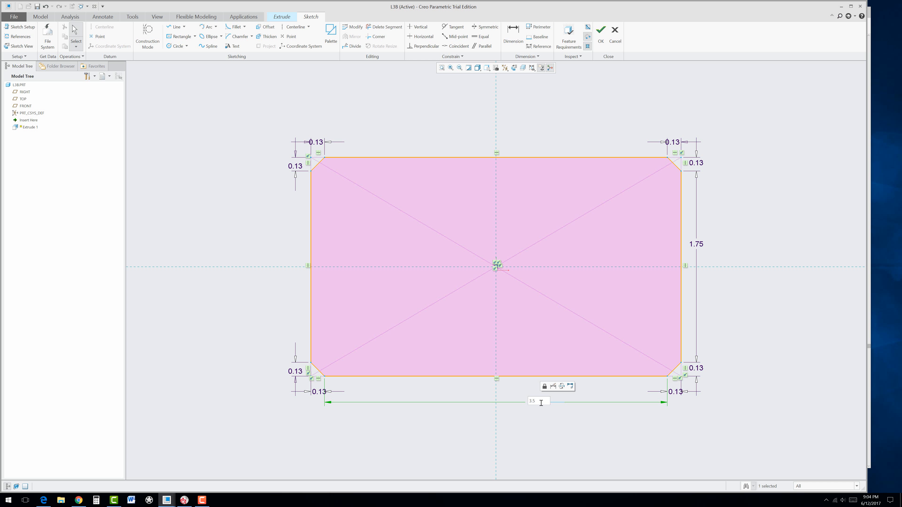
key("Return")
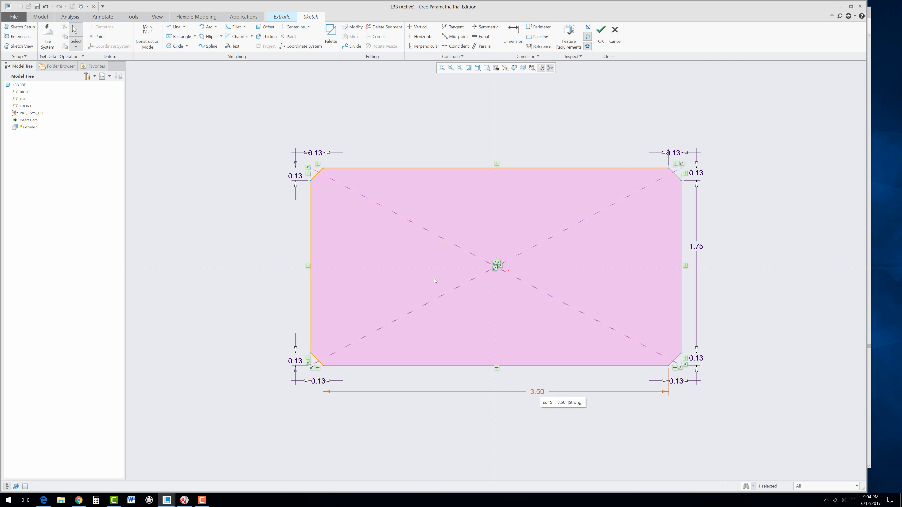
left_click(46, 7)
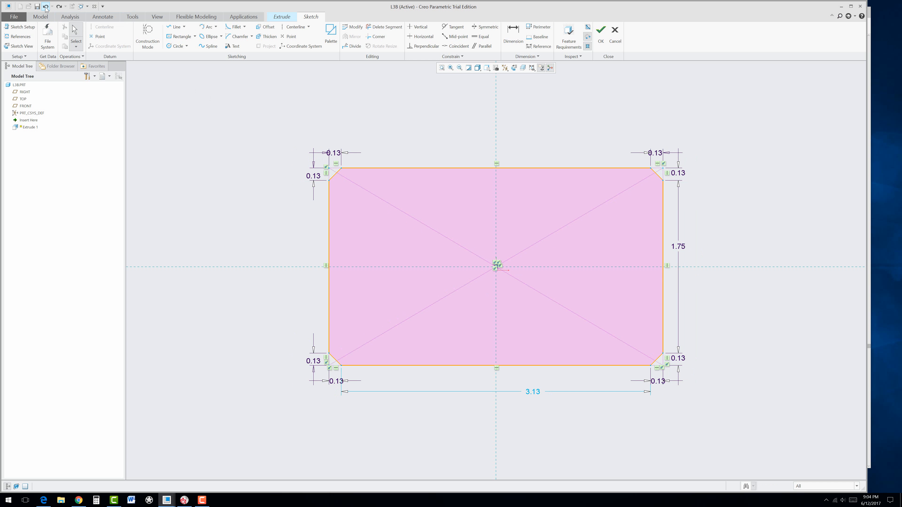
left_click(46, 7)
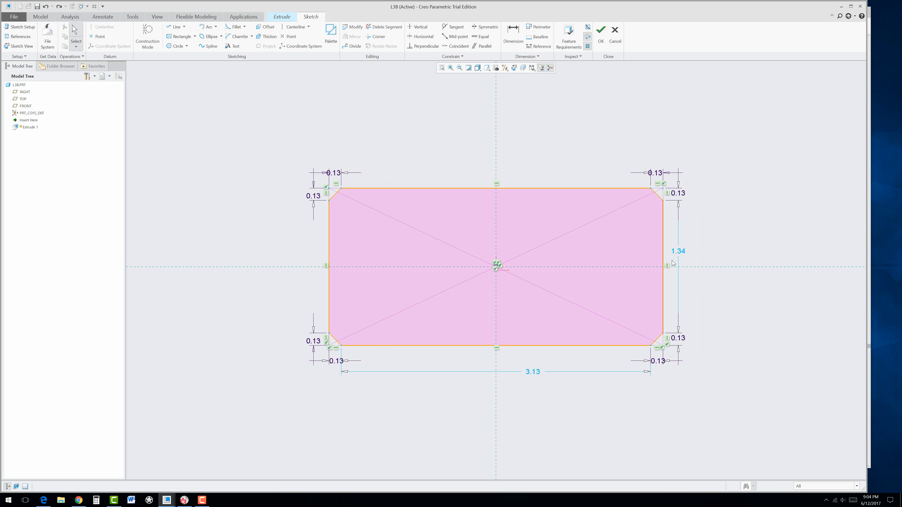
Dimension the plate's overall height between its upper and lower edges at 1.75
left_click(513, 35)
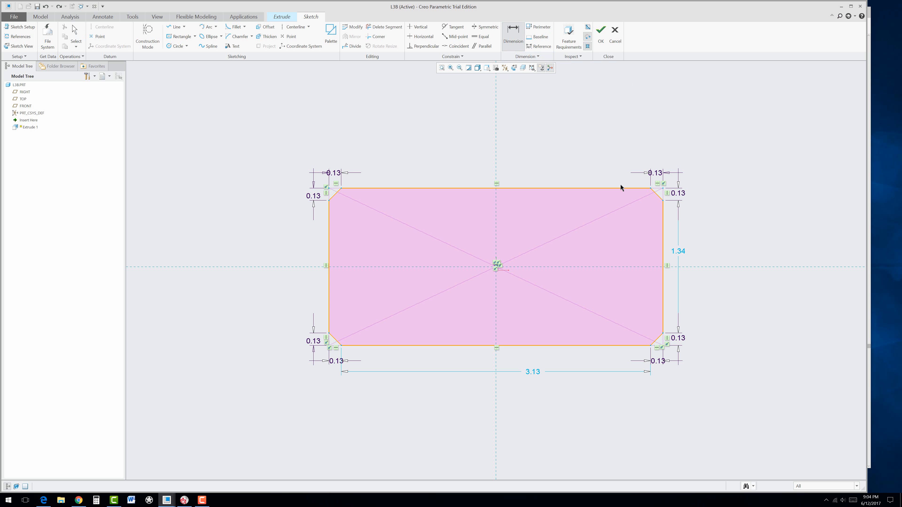
left_click(634, 351)
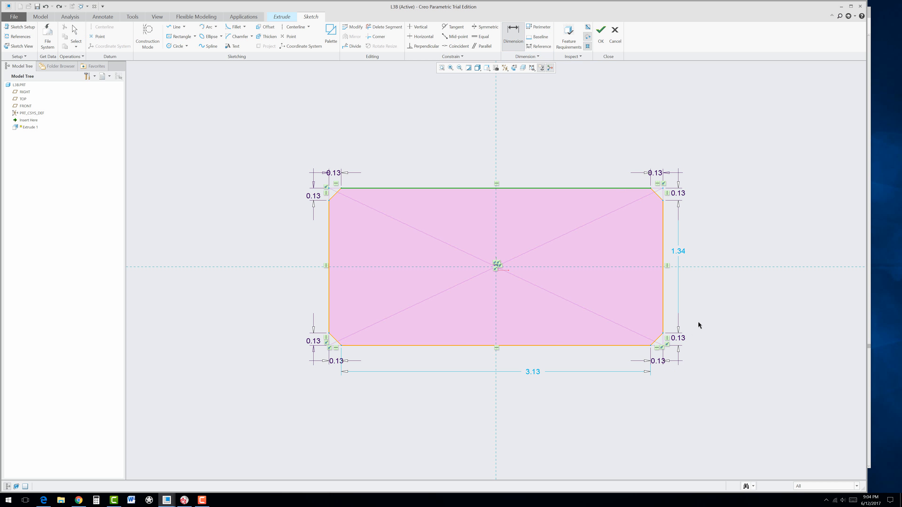
middle_click(710, 270)
type("1")
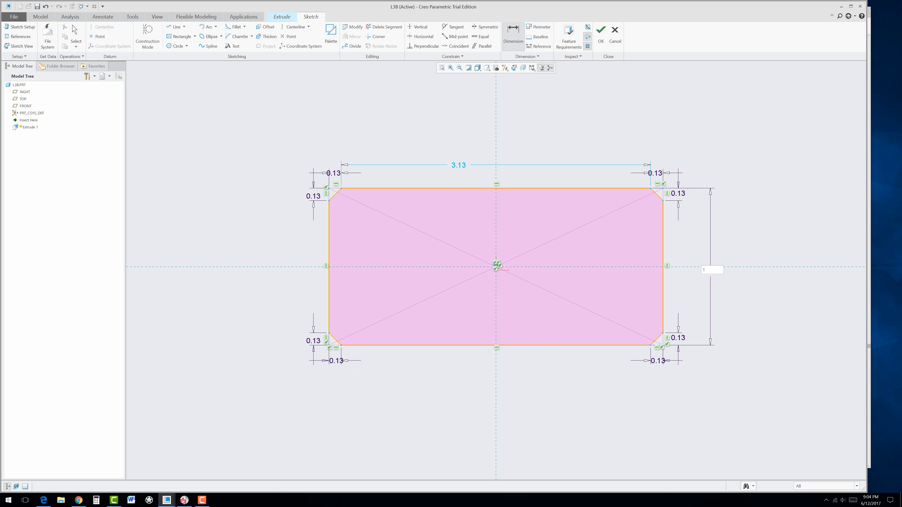
type(".75")
key("Return")
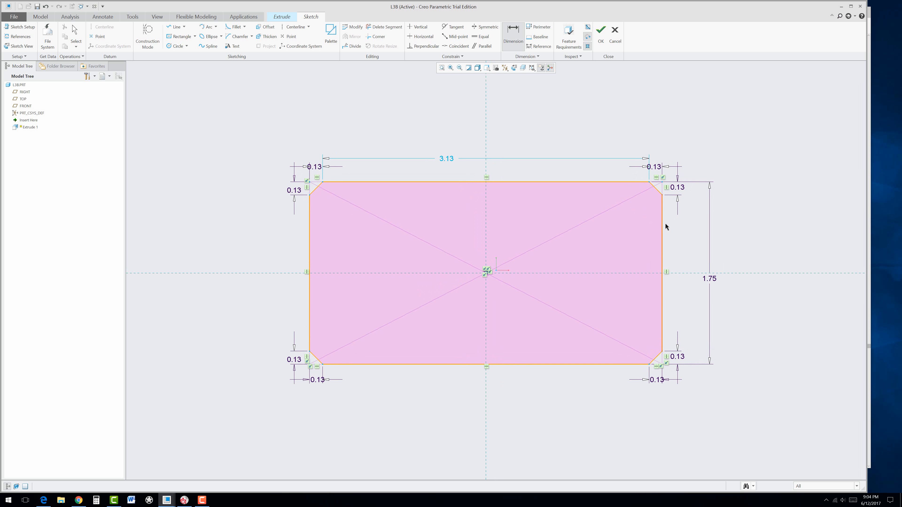
Dimension the plate's overall width between its two vertical edges at 3.5
left_click(663, 230)
left_click(309, 251)
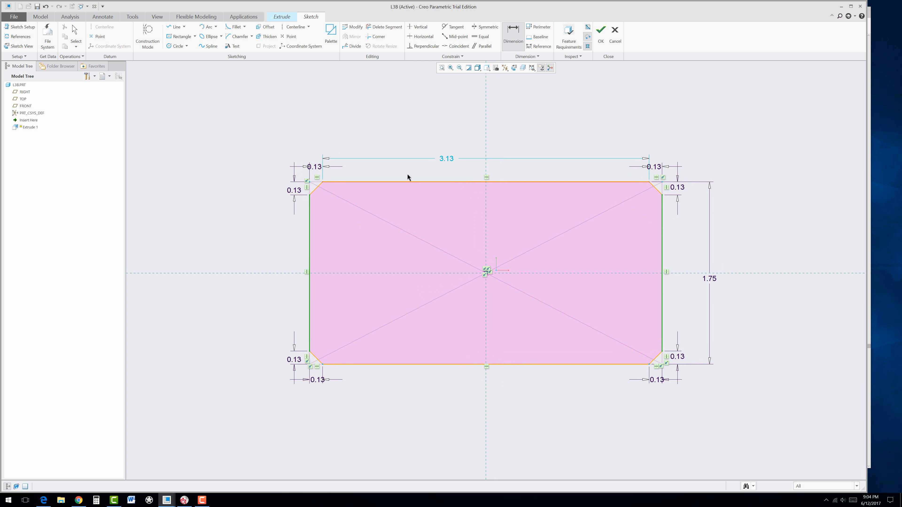
middle_click(445, 128)
type("3.5")
key("Return")
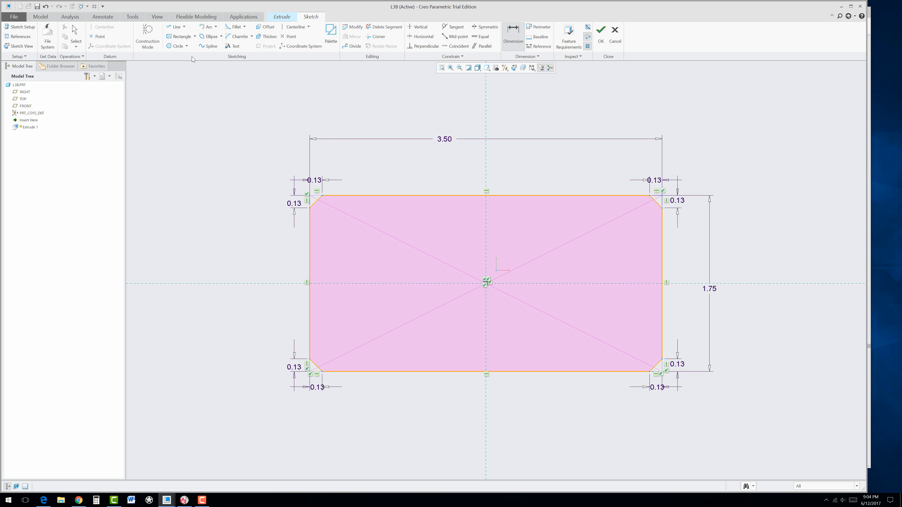
Sketch a circle at the centre of the plate and set its diameter to 0.125
left_click(176, 46)
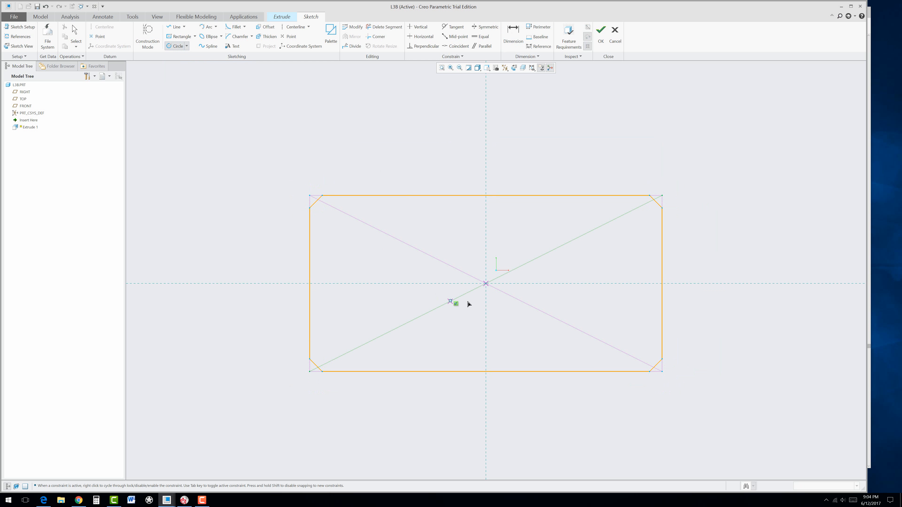
left_click(486, 284)
left_click(489, 269)
middle_click(529, 275)
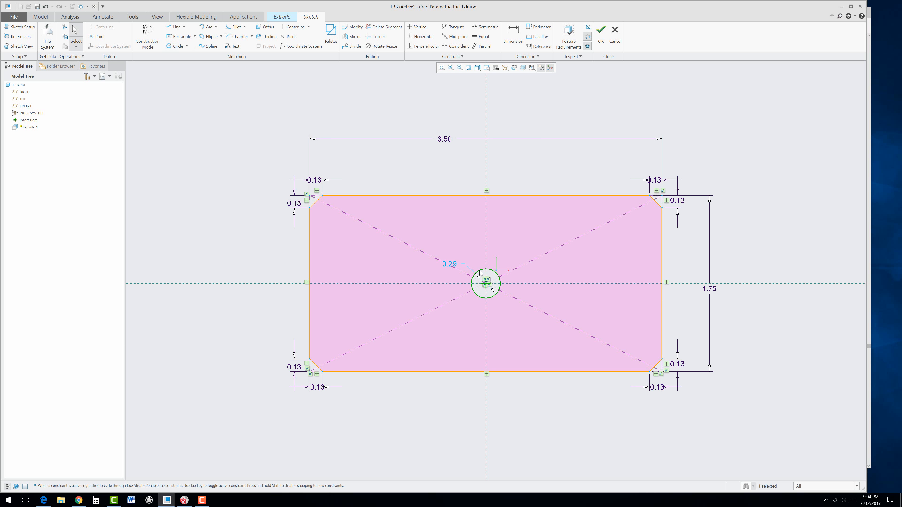
double_click(451, 264)
type(".1")
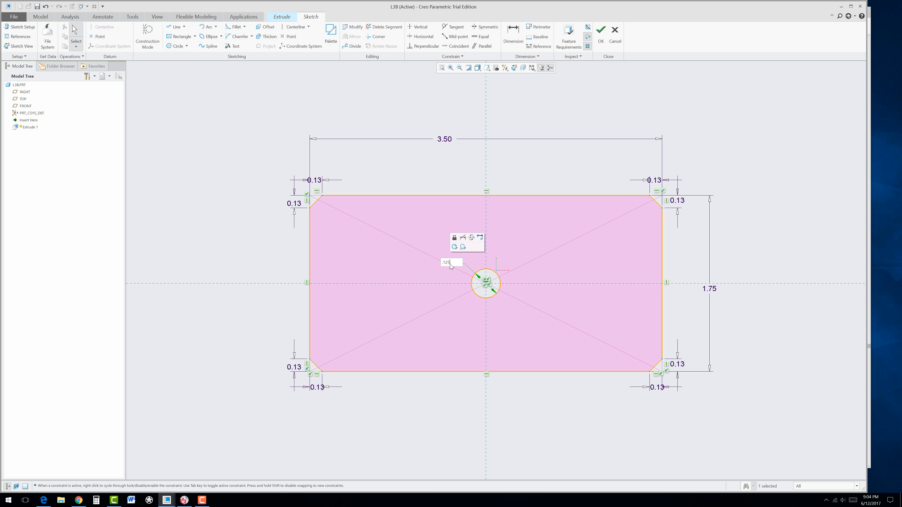
type("25")
key("Return")
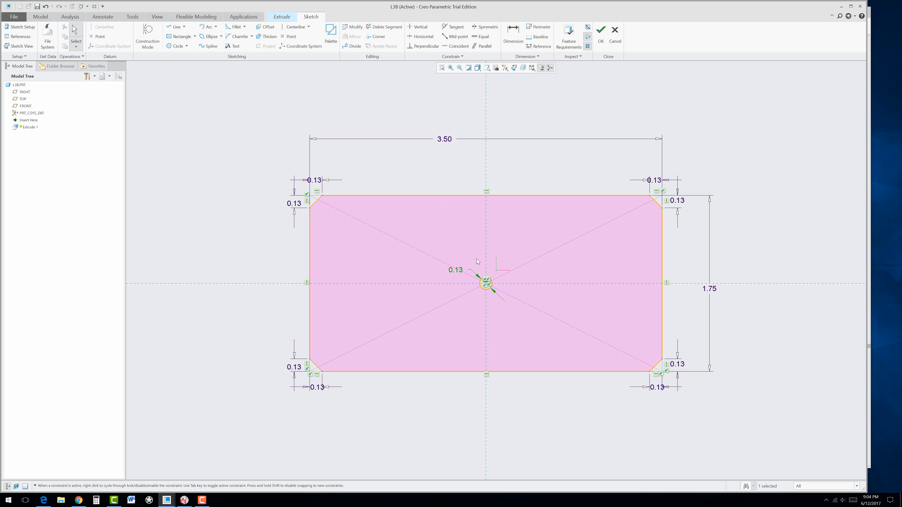
Finish the sketch, extrude the plate 0.125 deep and show it in the default orientation
left_click(601, 35)
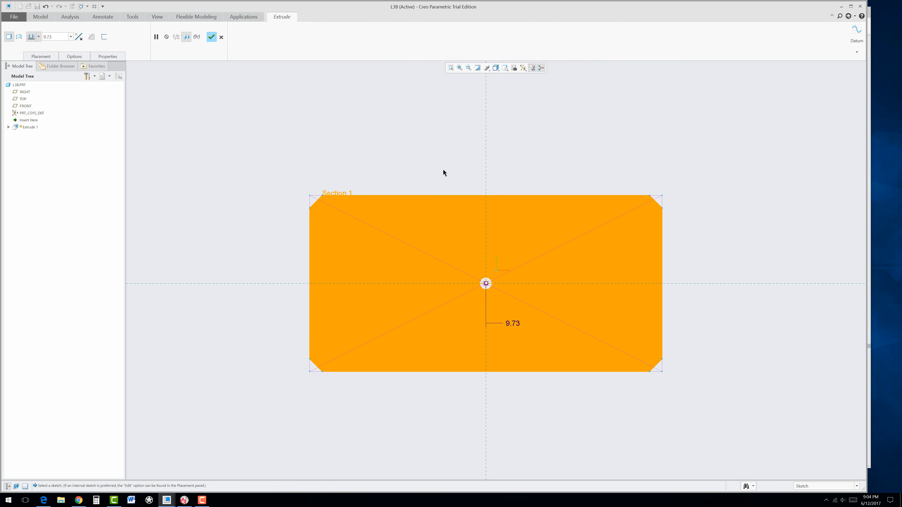
double_click(65, 36)
type(".125")
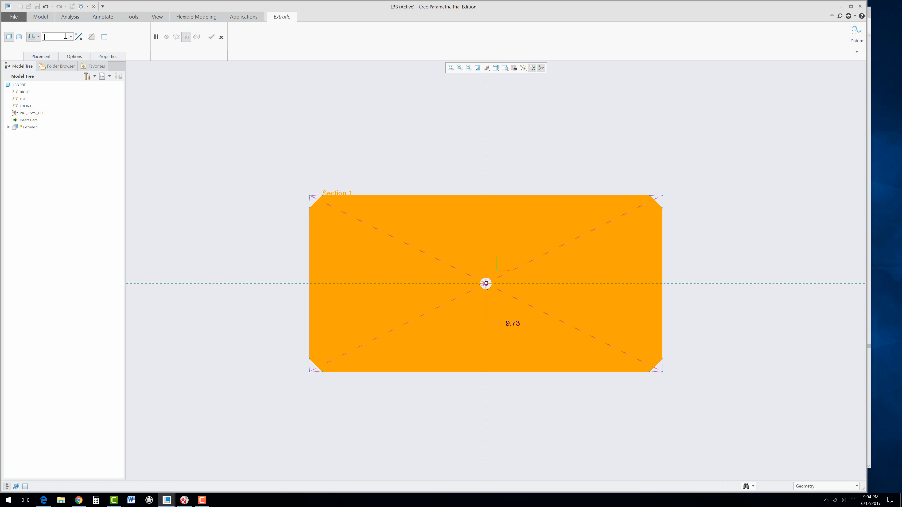
key("Return")
left_click(212, 37)
key("ctrl+d")
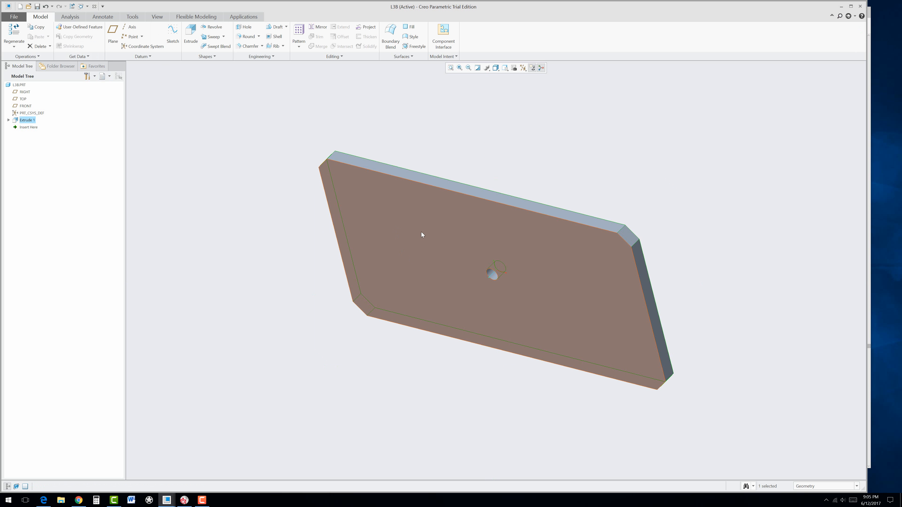
Start an extrude on the plate's front face and sketch a centre rectangle about 0.63 by 0.73 on the horizontal reference, left of the hole
left_click(435, 221)
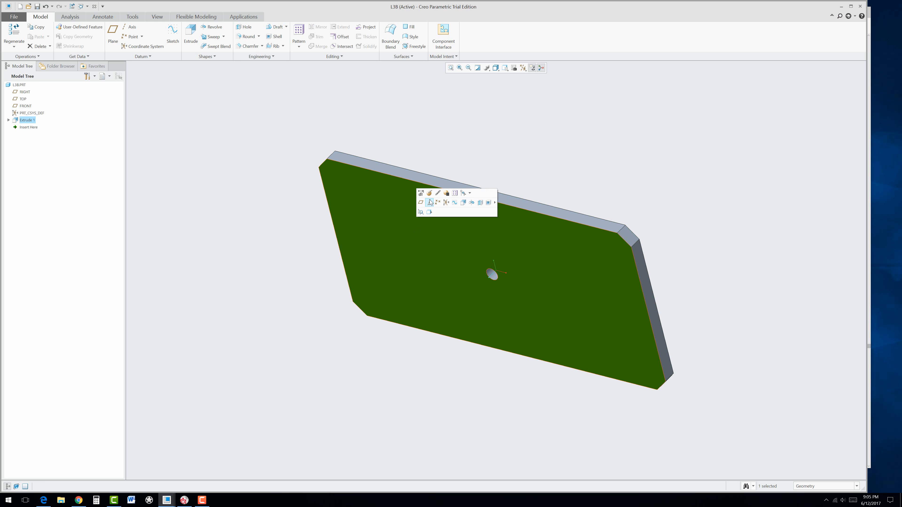
left_click(463, 203)
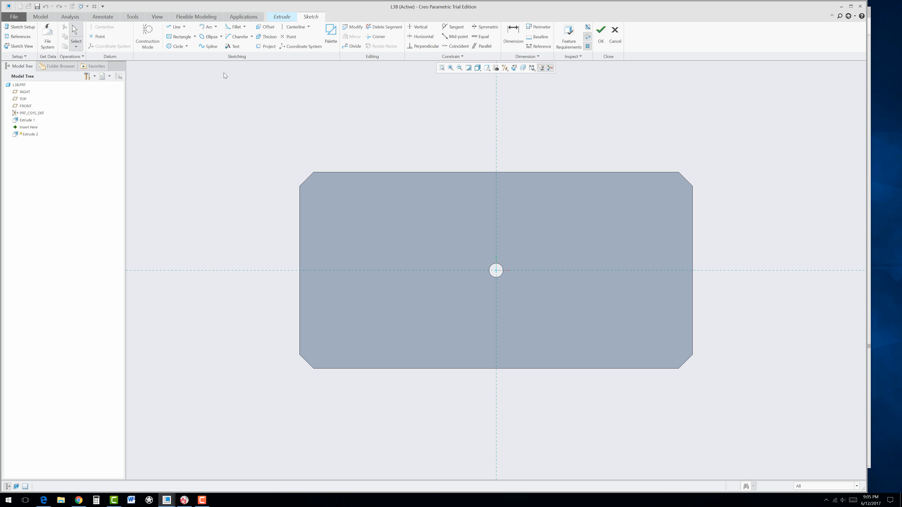
left_click(182, 36)
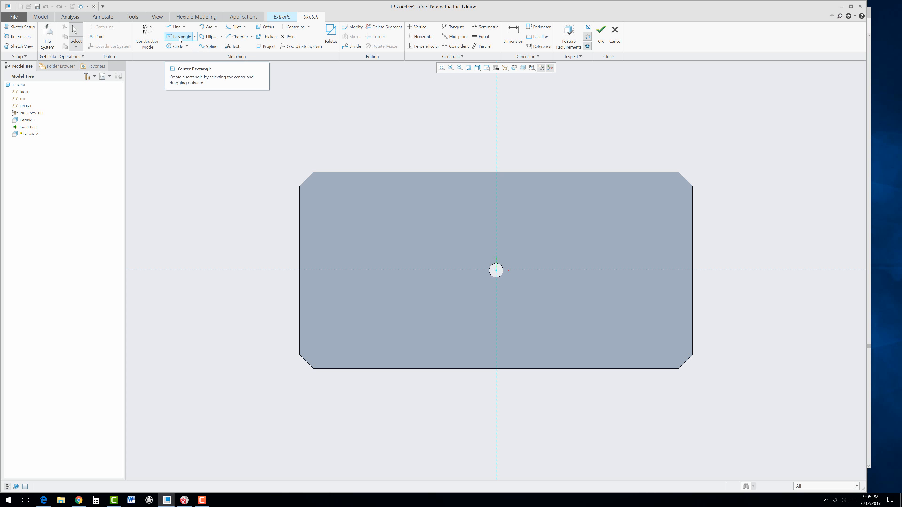
left_click(418, 271)
left_click(454, 229)
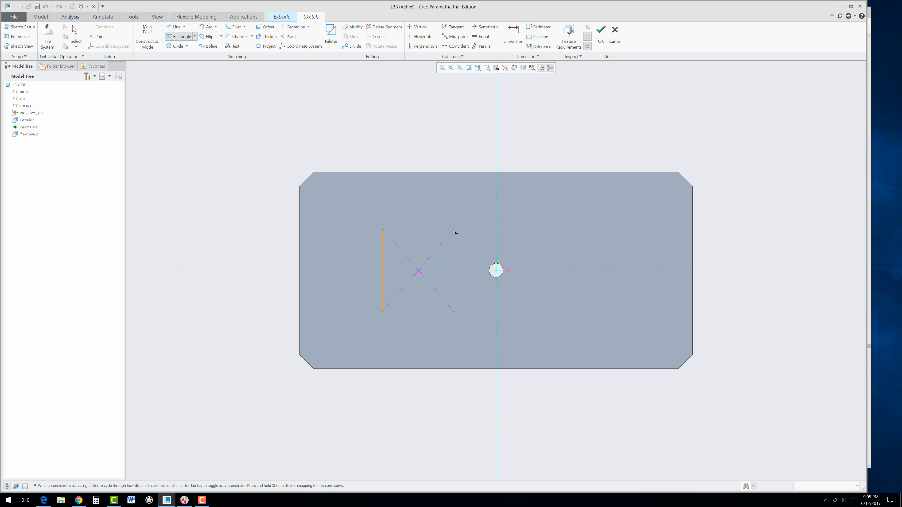
middle_click(467, 256)
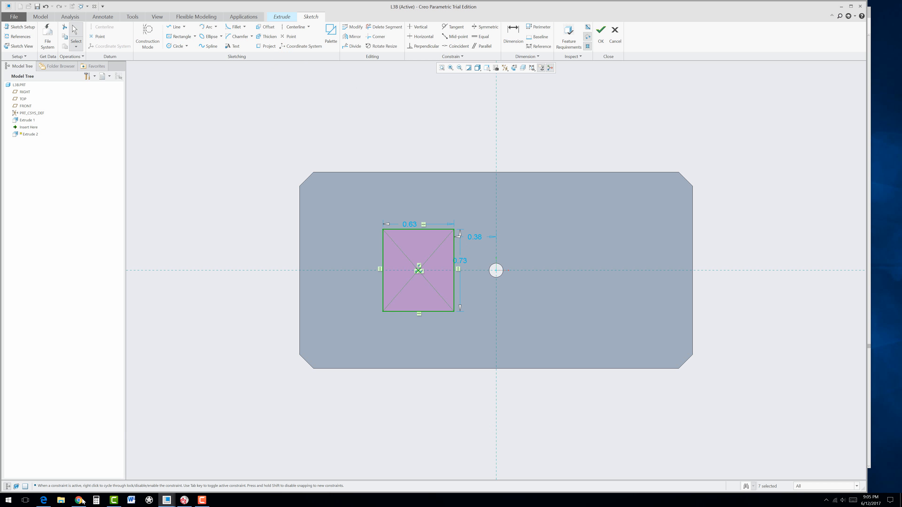
Check the LAB 3d drawing in the PDF and set the rectangle's height to 0.846
left_click(48, 499)
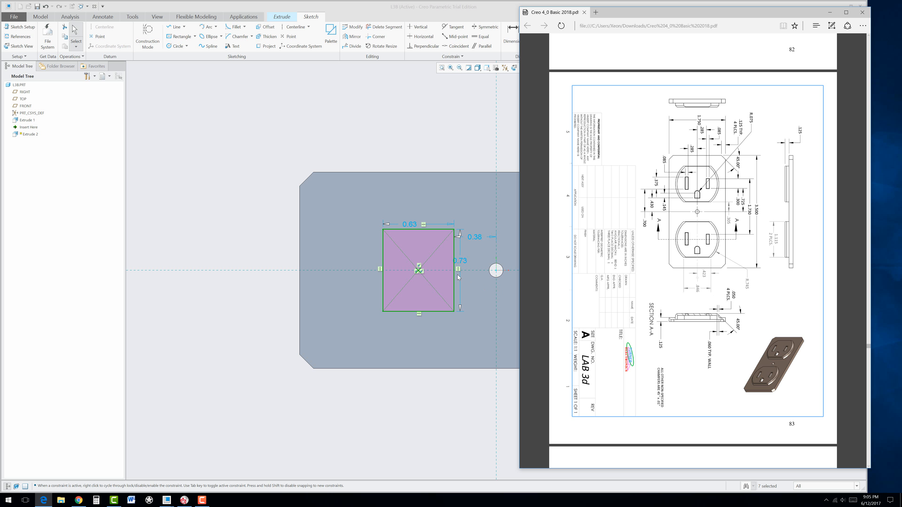
left_click(492, 276)
left_click(461, 261)
double_click(465, 261)
type(".846")
key("Return")
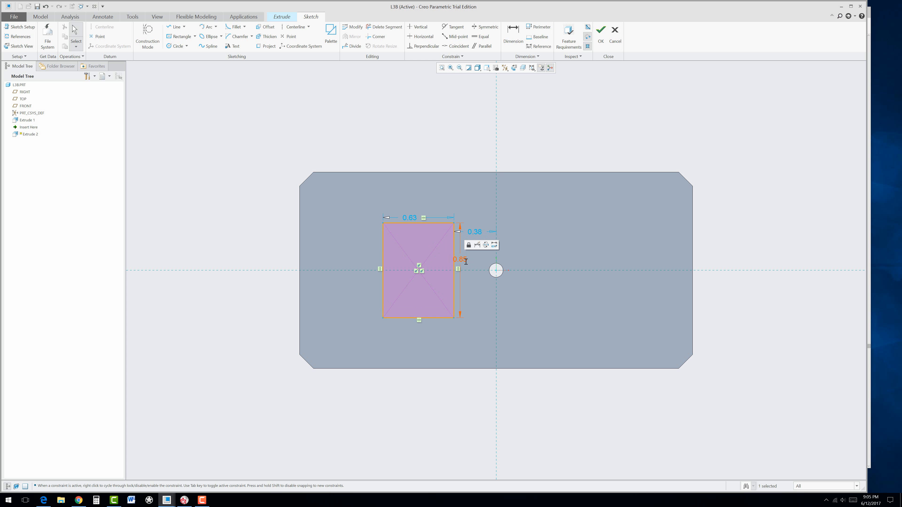
Check the PDF drawing again and set the distance from the vertical reference to the rectangle's nearest edge to 0.305
left_click(47, 503)
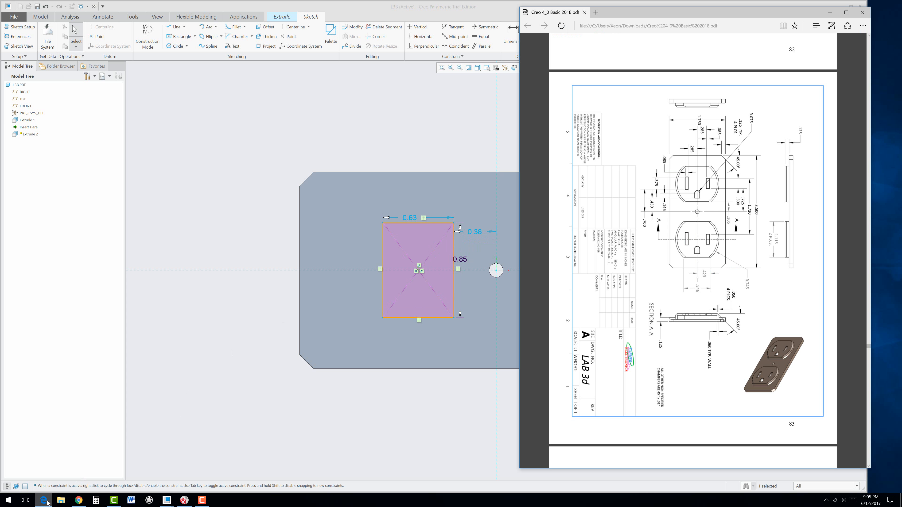
left_click(47, 504)
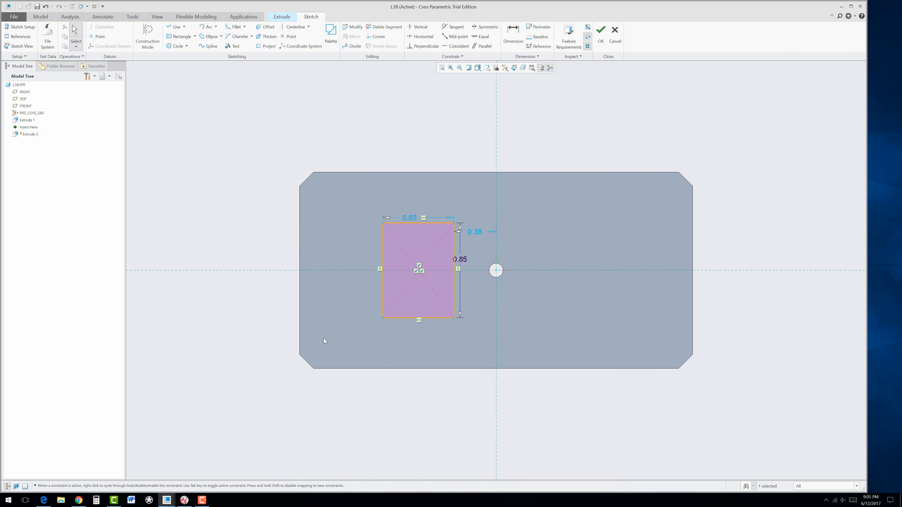
double_click(480, 234)
type(".30")
key("Return")
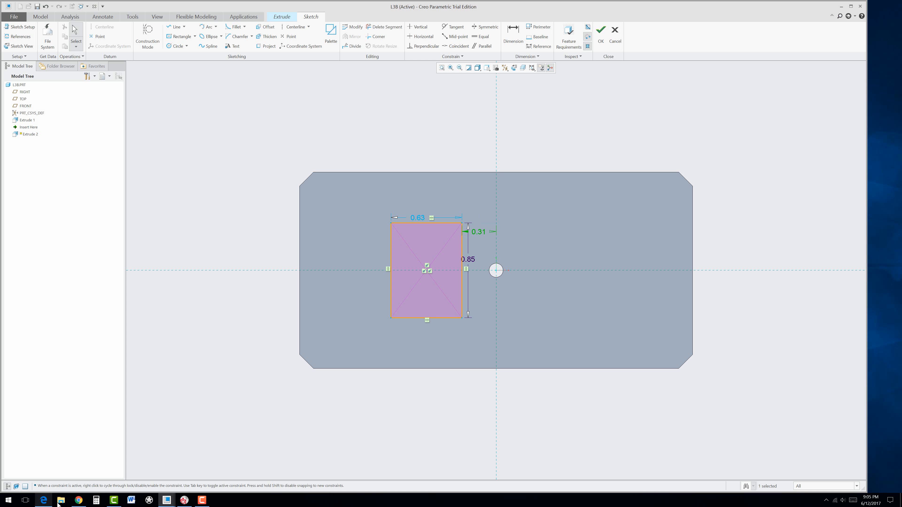
Look up the outlet face's length in the PDF drawing and set the rectangle's width to 1.12
left_click(42, 501)
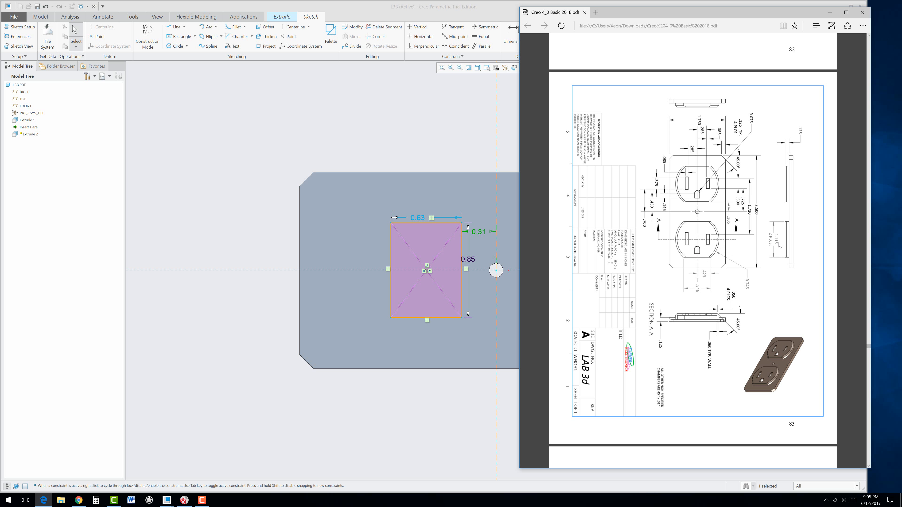
left_click(420, 220)
double_click(420, 220)
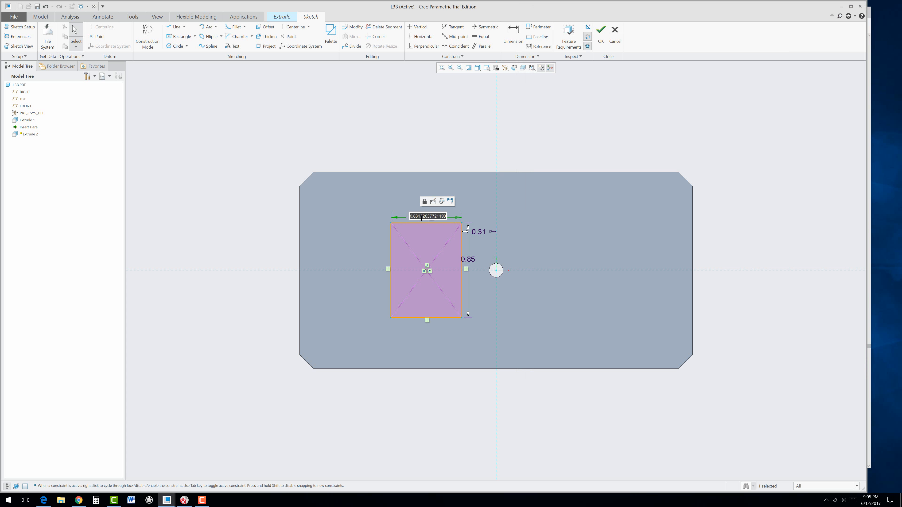
type("1.12")
key("Return")
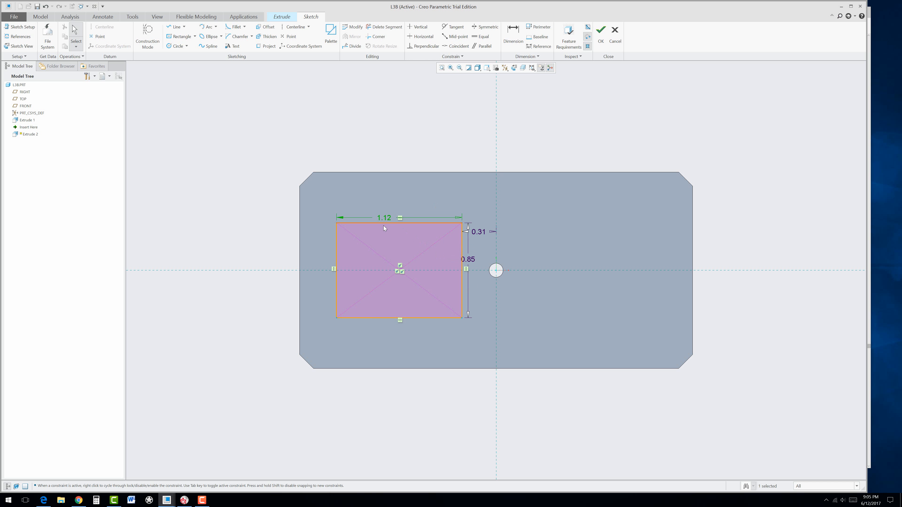
Check the LAB 3d drawing in the PDF and sketch a 3-point arc of about 0.90 radius over the rectangle's upper edge
left_click(45, 501)
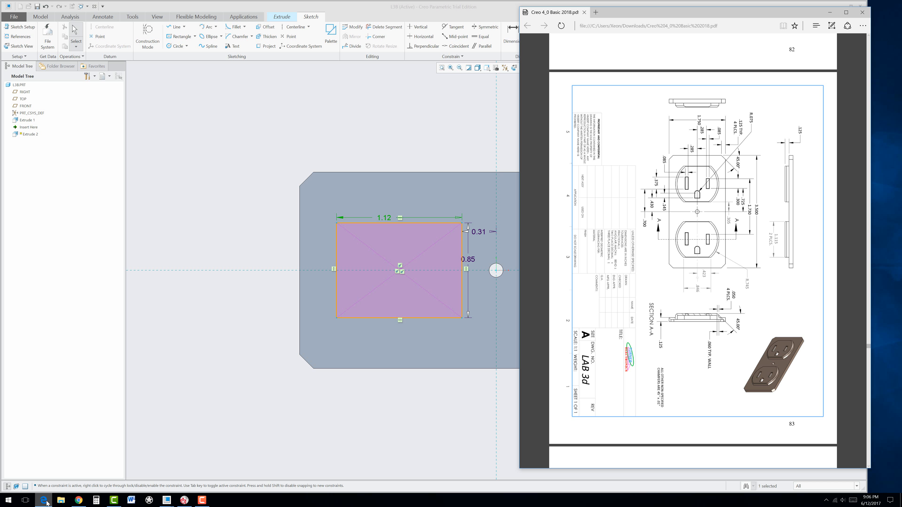
left_click(46, 502)
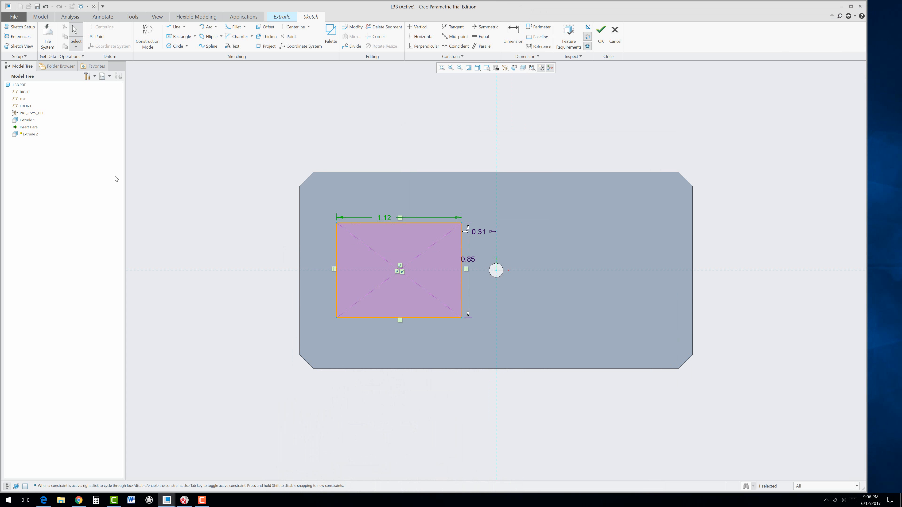
left_click(216, 26)
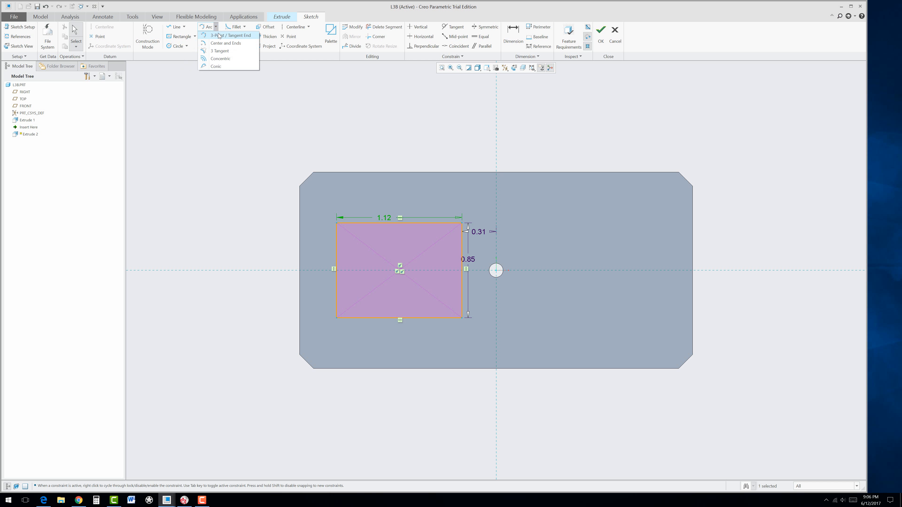
left_click(228, 35)
left_click(336, 223)
left_click(461, 223)
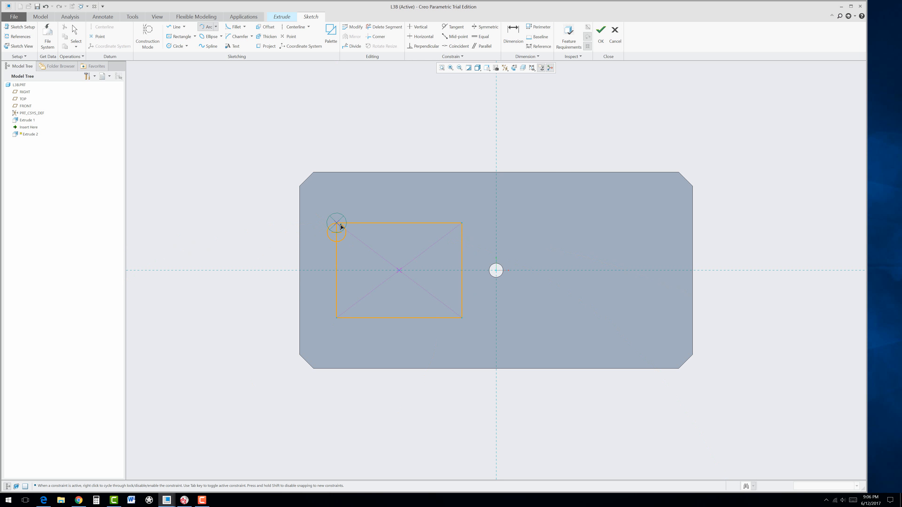
left_click(461, 223)
left_click(401, 203)
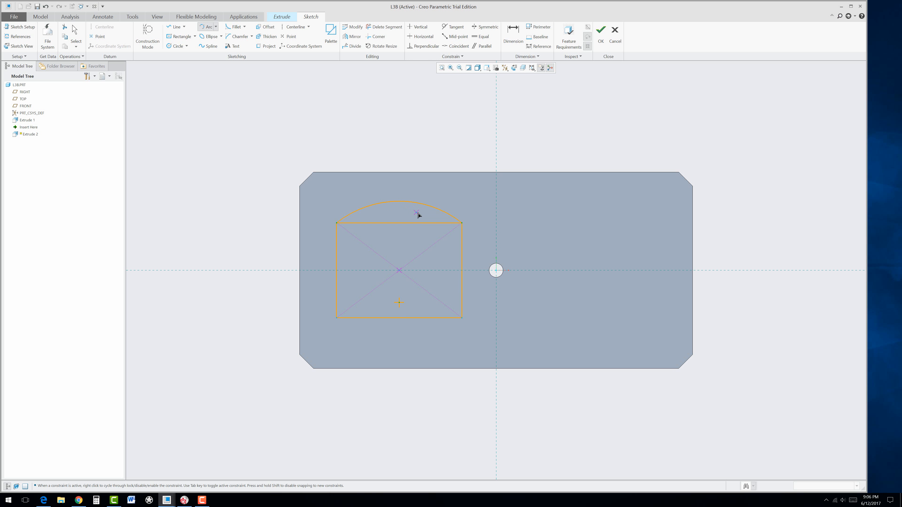
middle_click(434, 195)
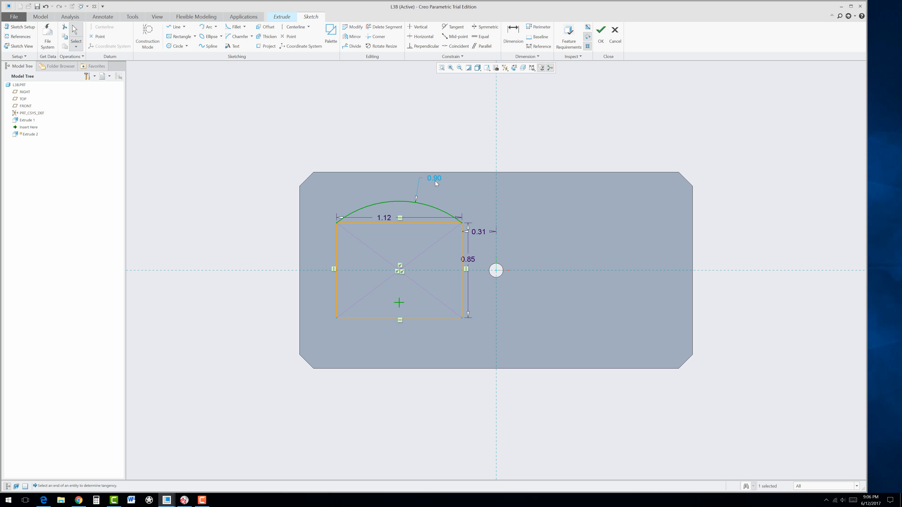
Look up the outlet face's arc radius in the PDF drawing and set the arc's radius to 0.745
left_click(44, 501)
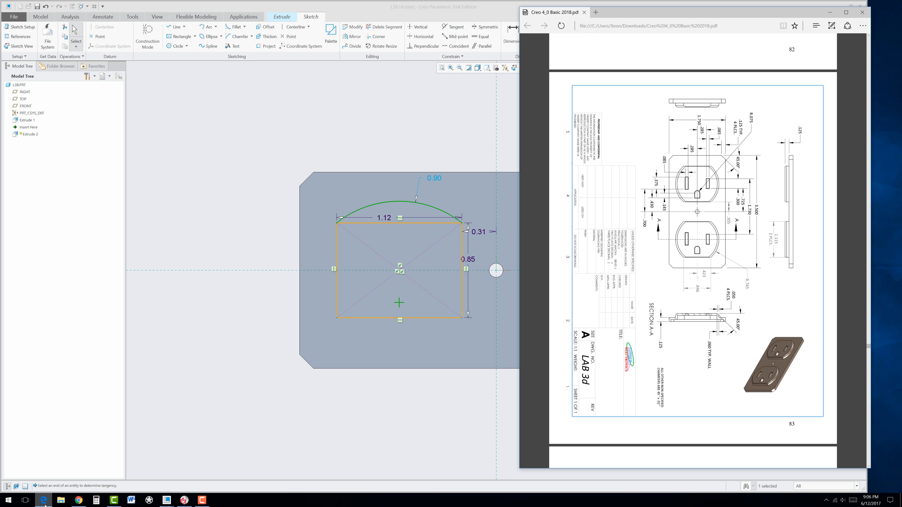
left_click(44, 503)
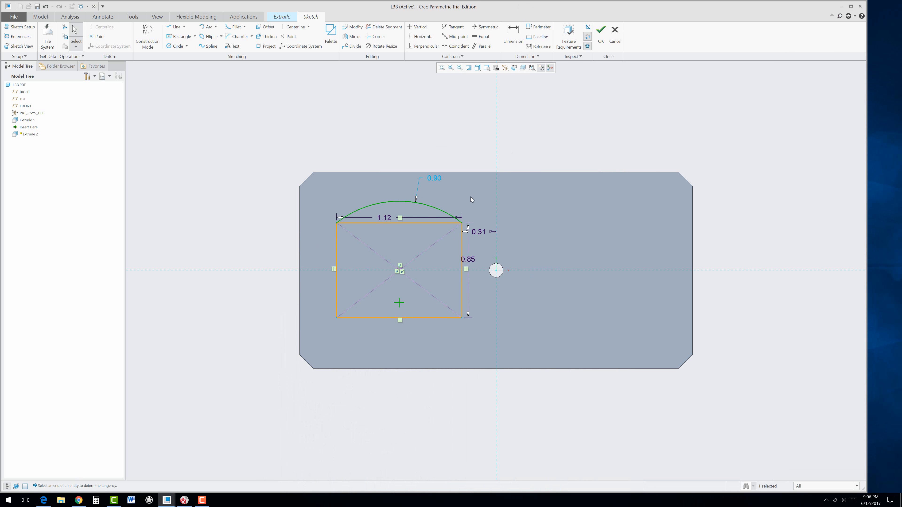
double_click(437, 178)
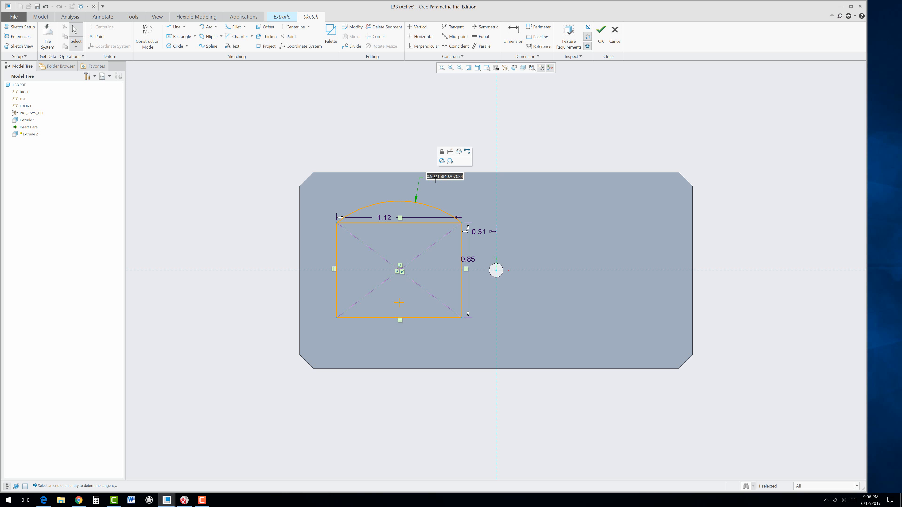
type(".745")
key("Return")
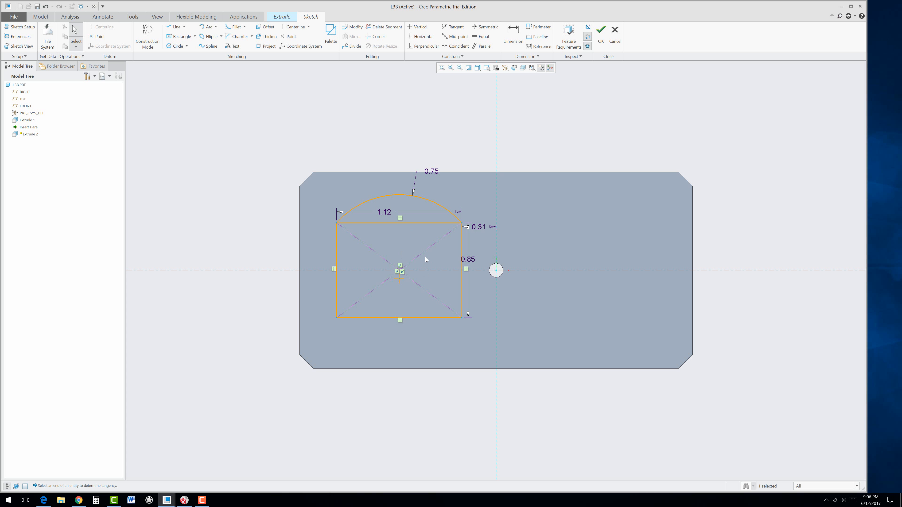
Convert the rectangle's upper edge to construction geometry and add horizontal and vertical centerlines through the hole's centre
left_click(407, 223)
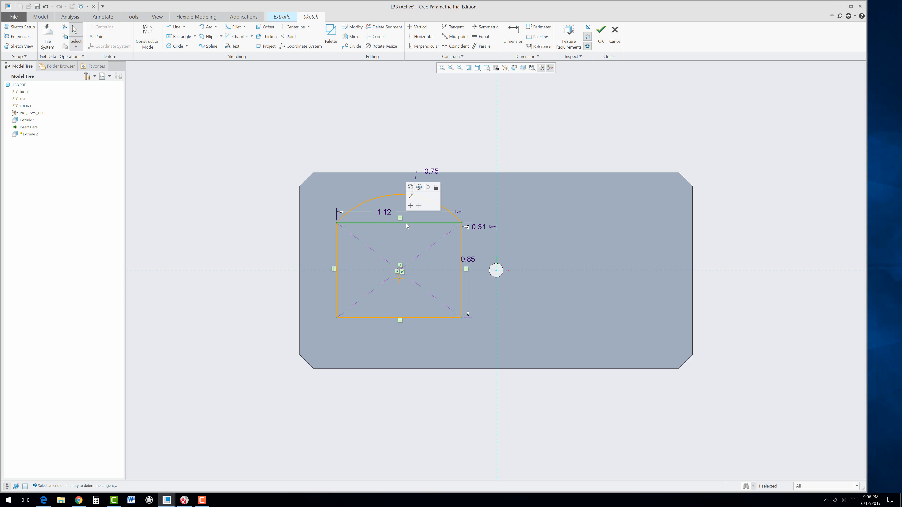
left_click(427, 187)
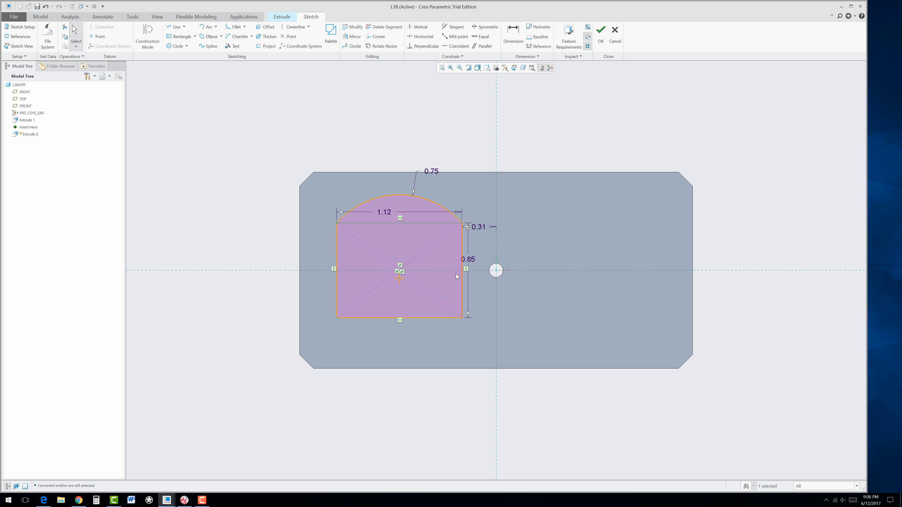
left_click(291, 28)
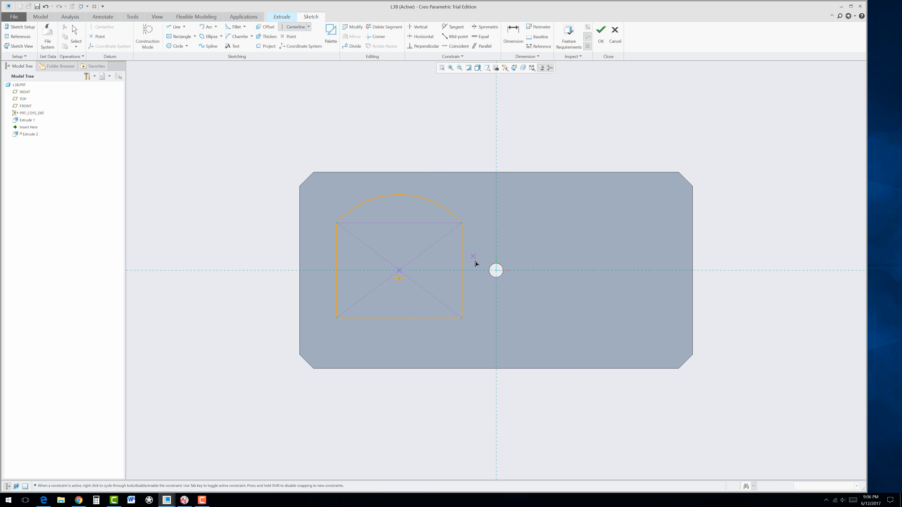
left_click(446, 274)
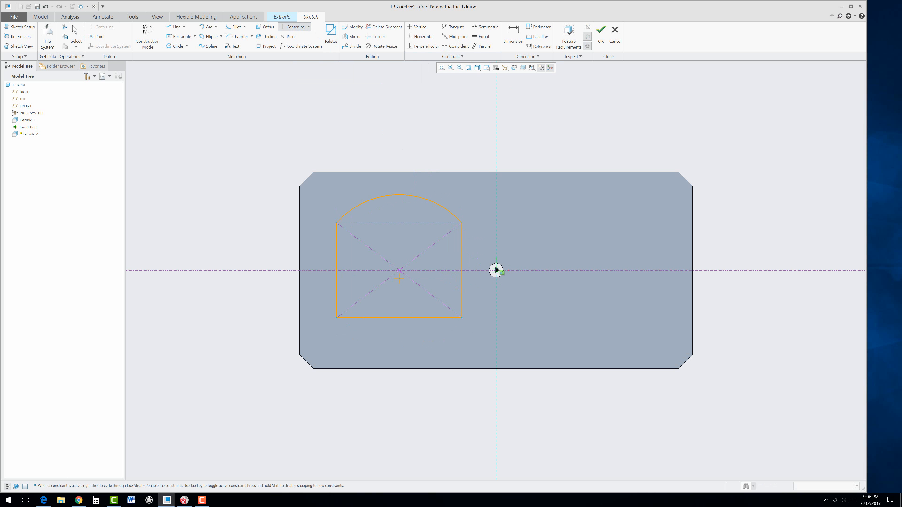
left_click(496, 271)
left_click(498, 238)
middle_click(515, 245)
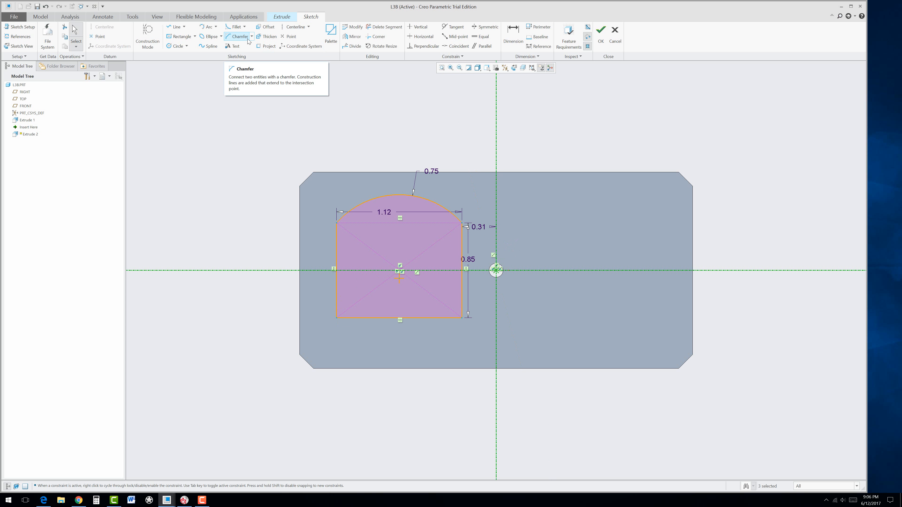
Mirror the arc about the horizontal centerline and convert the rectangle's lower edge to construction geometry
left_click(388, 198)
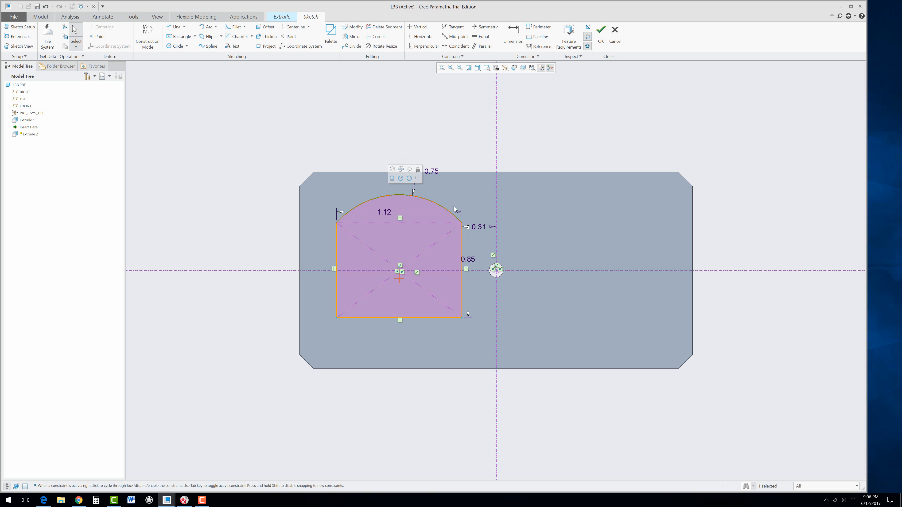
left_click(354, 37)
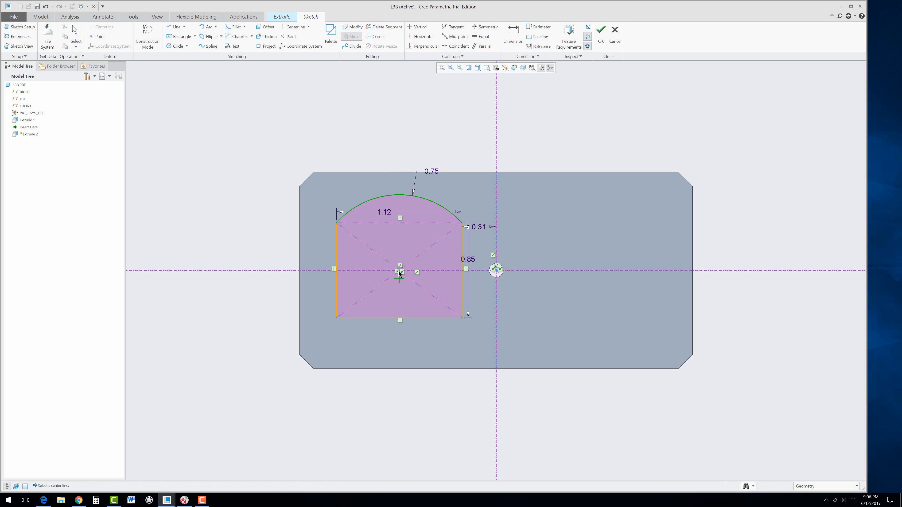
left_click(437, 270)
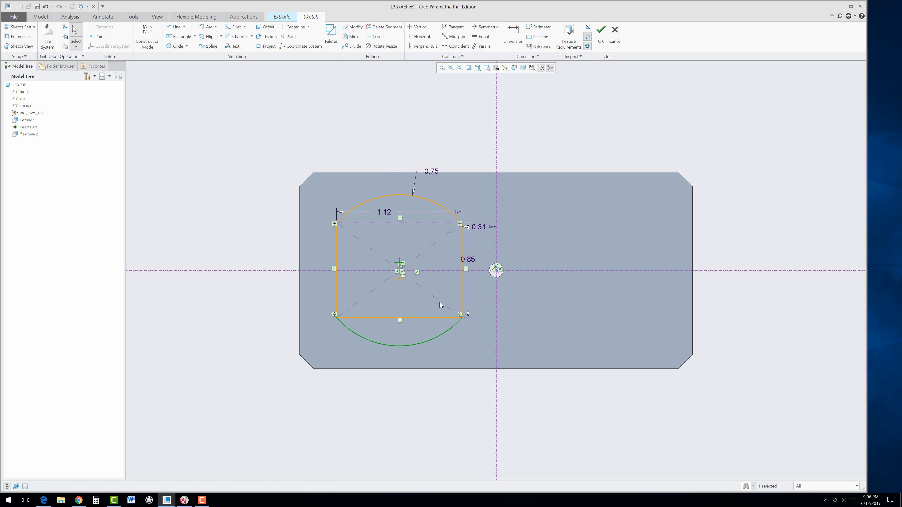
left_click(381, 318)
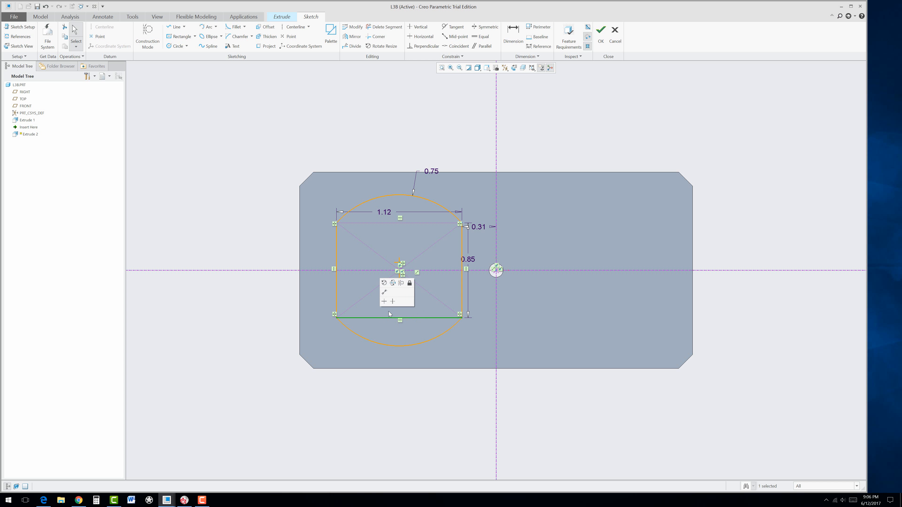
left_click(401, 284)
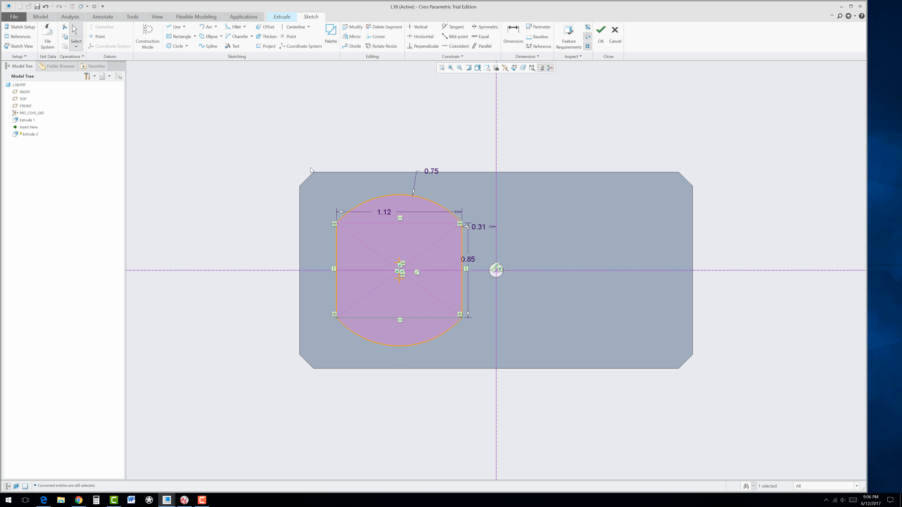
Mirror the complete outlet profile about the vertical centerline to the other side of the hole
mouse_move(302, 139)
left_mouse_down()
mouse_move(362, 227)
mouse_move(482, 362)
left_mouse_up()
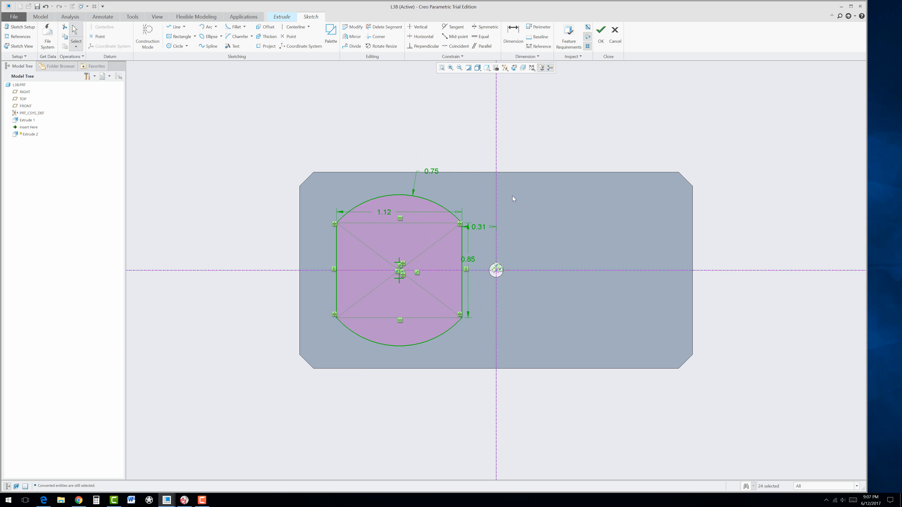
left_click(351, 36)
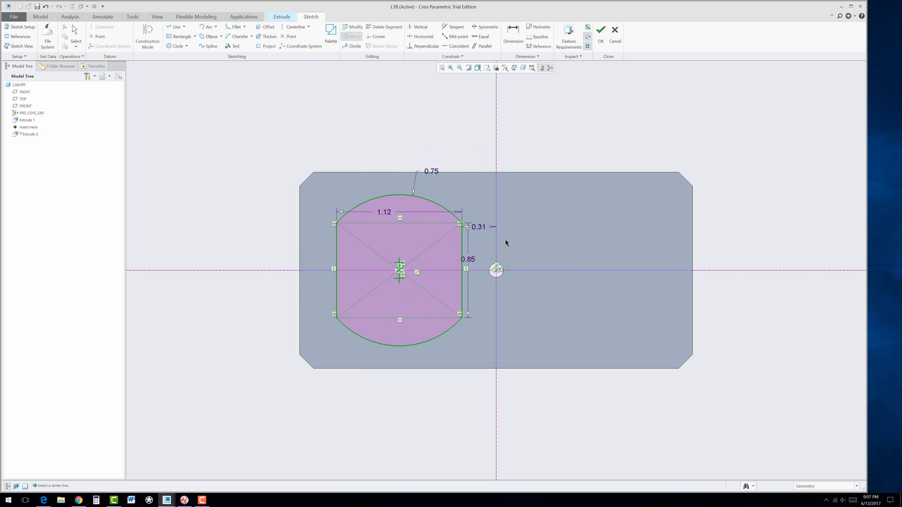
left_click(496, 248)
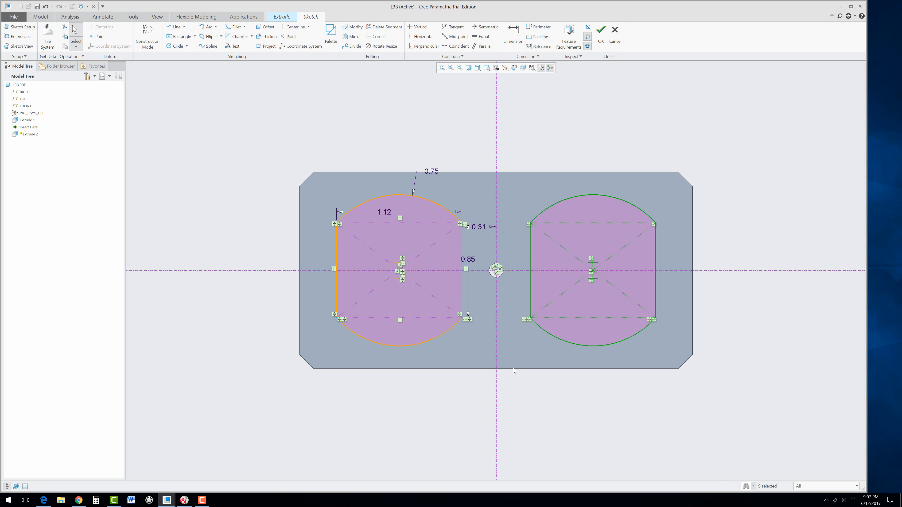
Finish the sketch and extrude both outlet profiles 0.125 outward from the plate
mouse_move(518, 371)
middle_mouse_down()
mouse_move(515, 339)
mouse_move(499, 342)
middle_mouse_up()
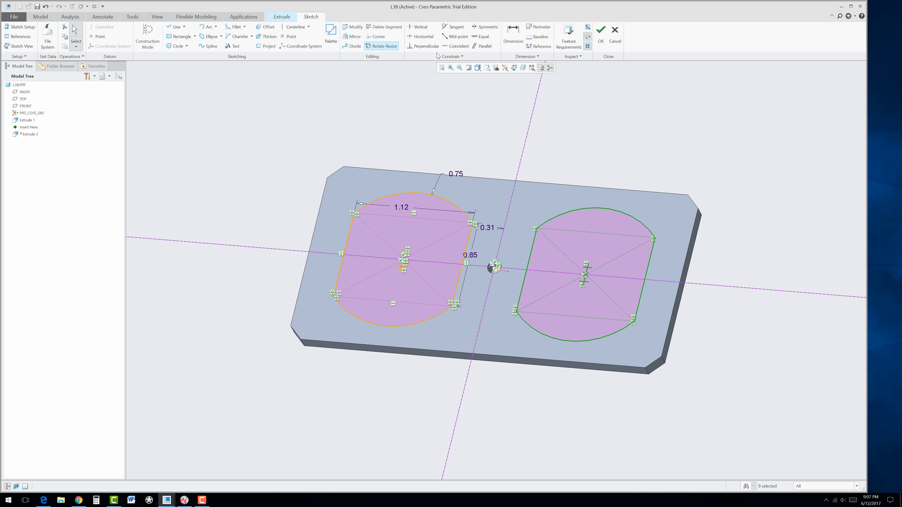
left_click(598, 39)
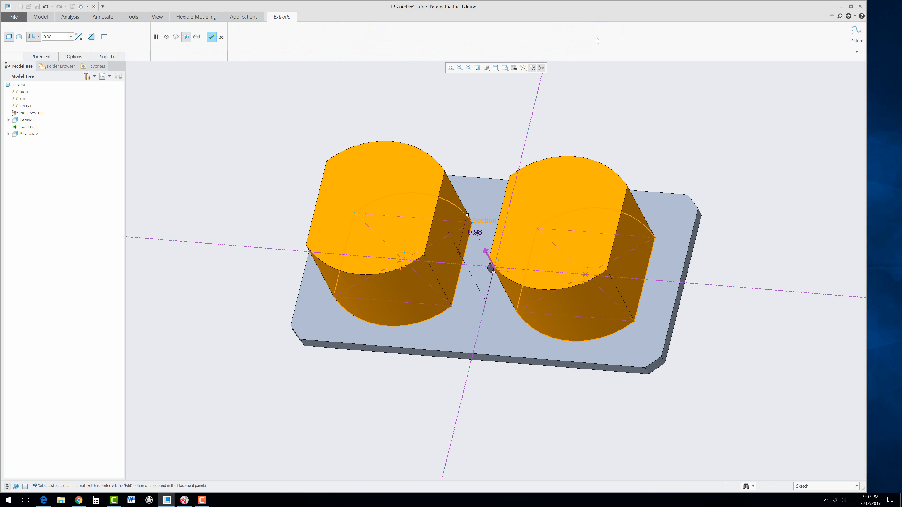
left_click(61, 37)
key("BackSpace")
type(".125")
key("Return")
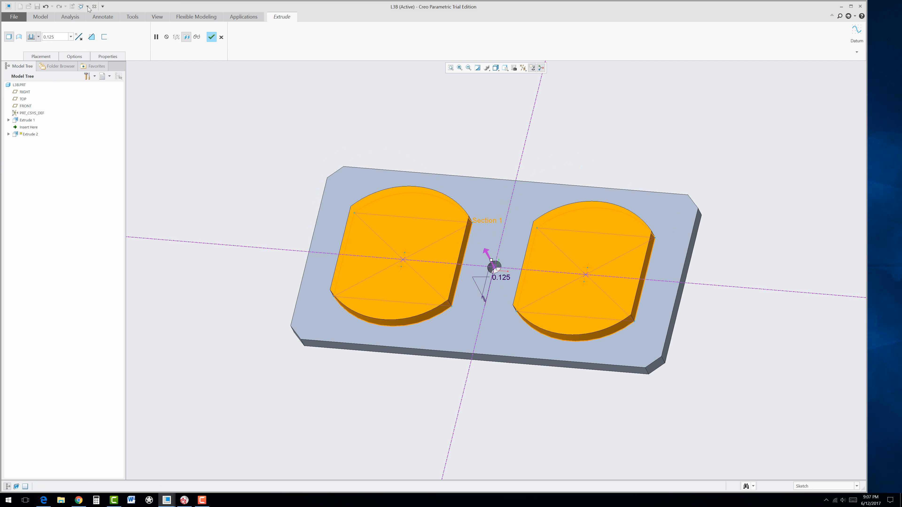
left_click(211, 36)
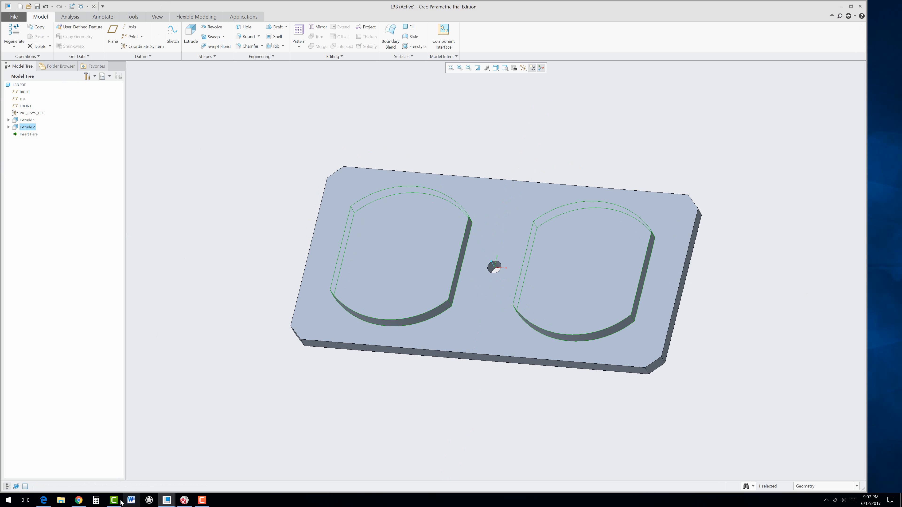
Check the chamfer size in the PDF drawing and add a D x D edge chamfer of 0.05 to the four curved outer edges of the outlet faces
left_click(46, 502)
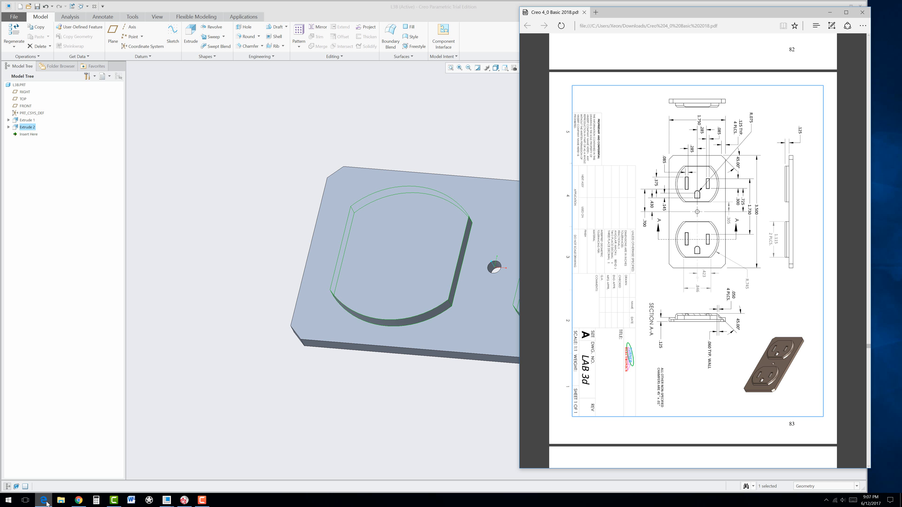
left_click(46, 502)
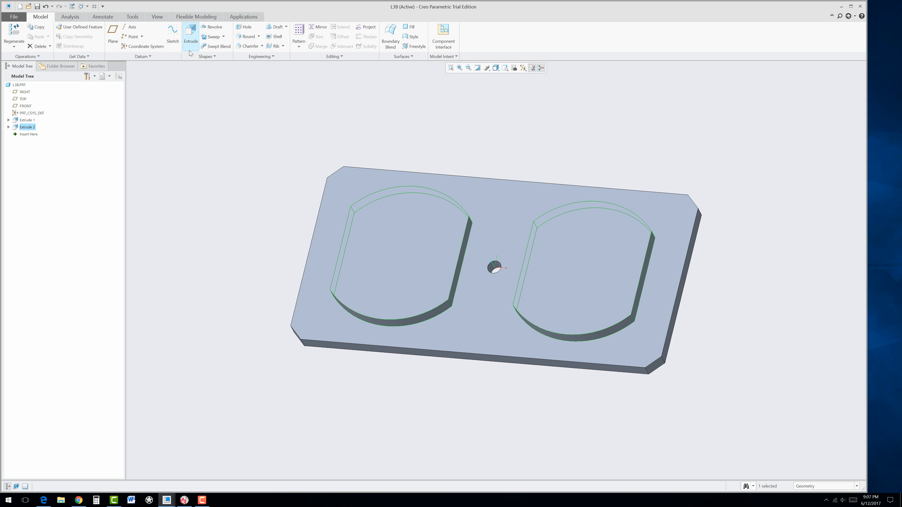
left_click(248, 46)
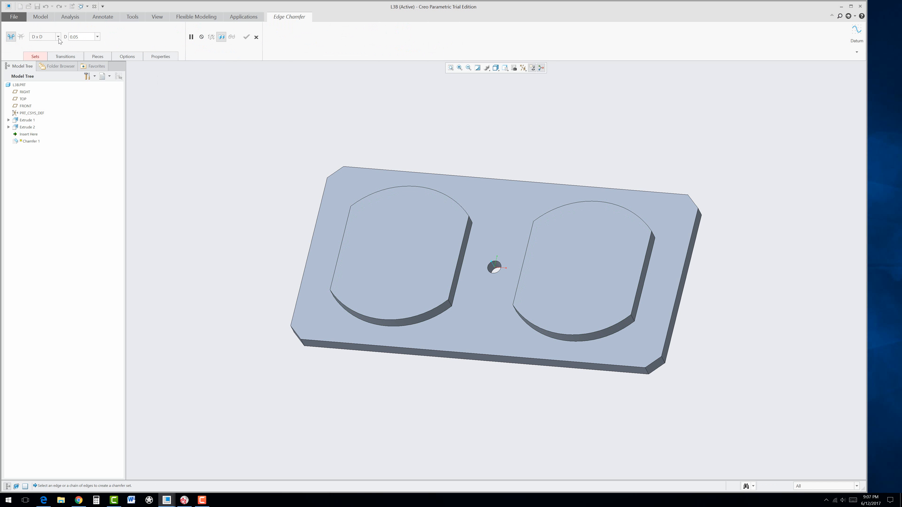
double_click(88, 37)
left_click(434, 191)
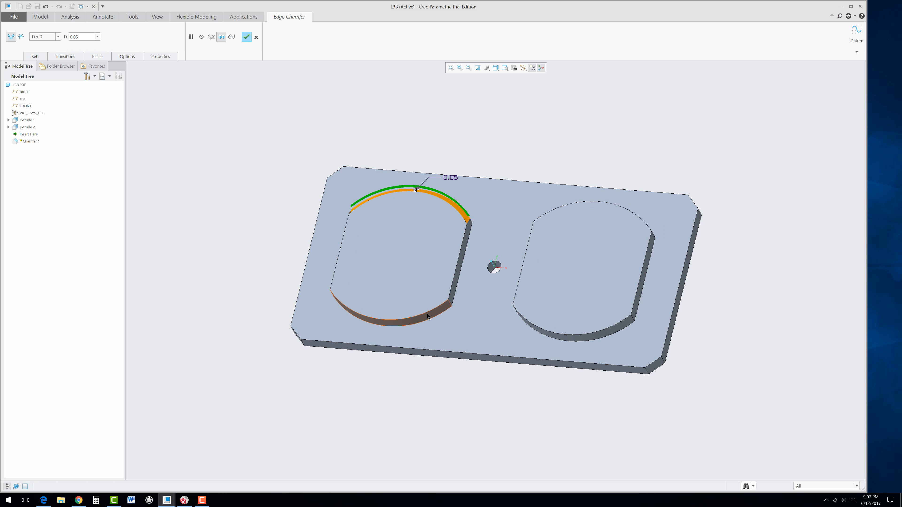
left_click(440, 316)
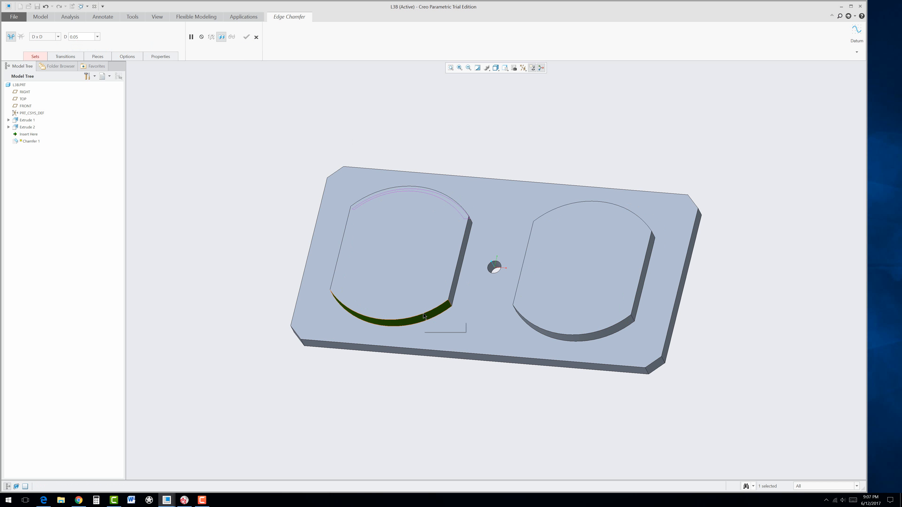
left_click(558, 302)
left_click(604, 204)
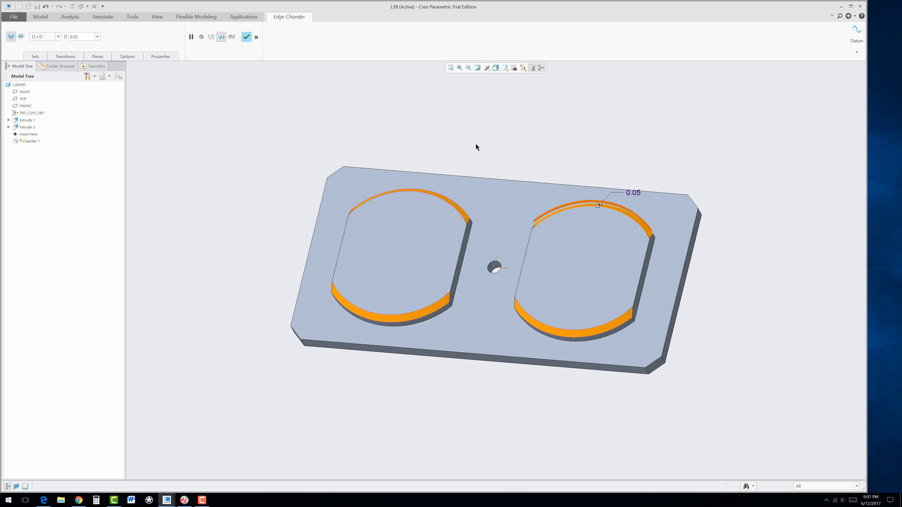
left_click(246, 37)
left_click(252, 150)
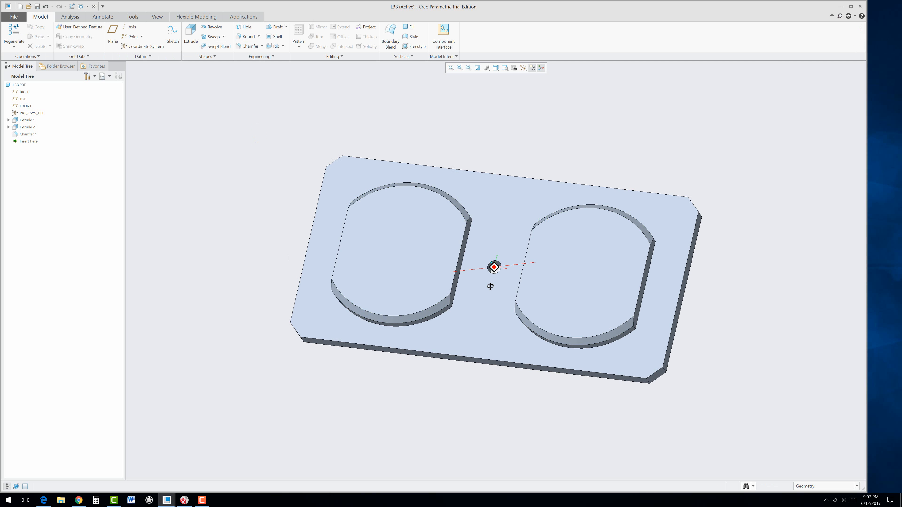
middle_click_drag(467, 296, 504, 330)
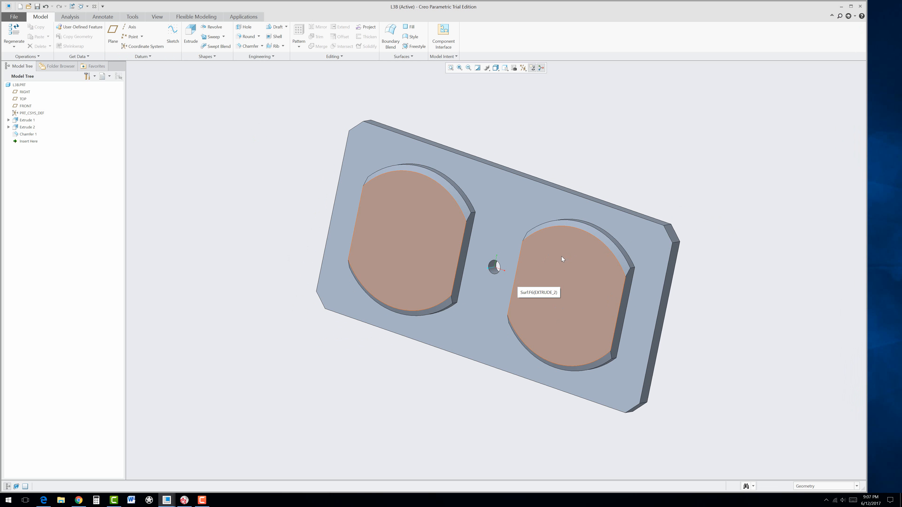
Shell the part with its flat back face removed and a 0.06 wall thickness, checking the wall value in the PDF drawing
mouse_move(567, 256)
middle_mouse_down()
mouse_move(465, 270)
mouse_move(438, 247)
middle_mouse_up()
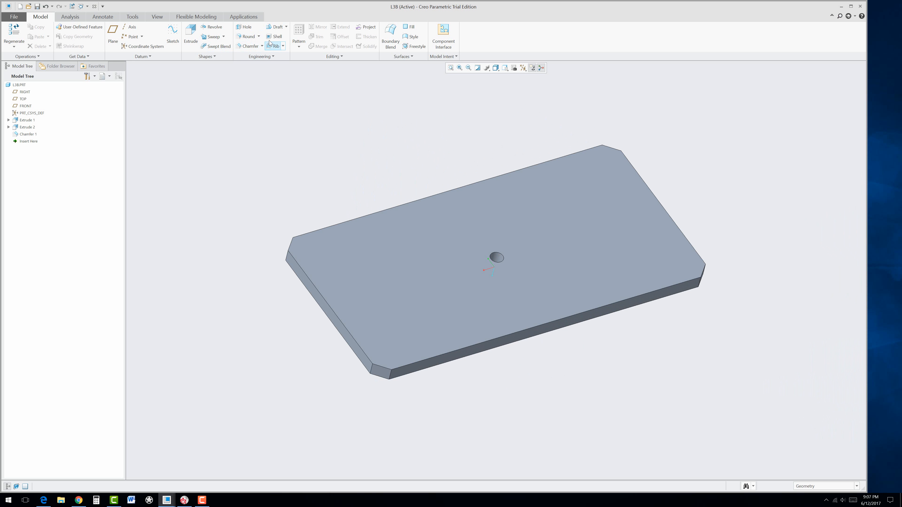
left_click(275, 36)
left_click(454, 260)
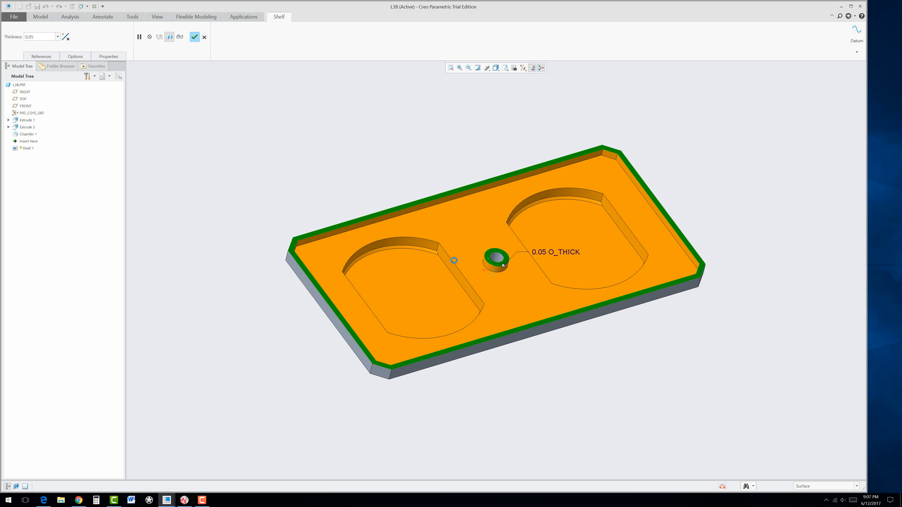
left_click(47, 501)
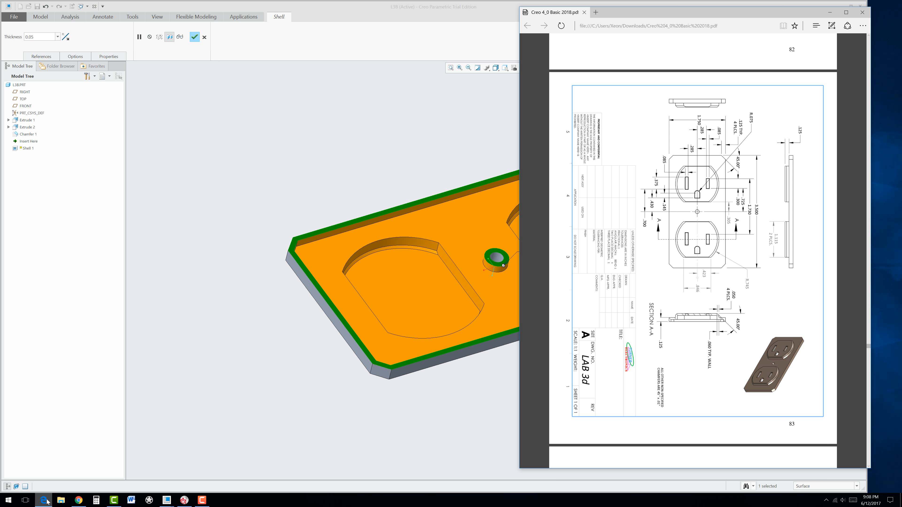
left_click(47, 501)
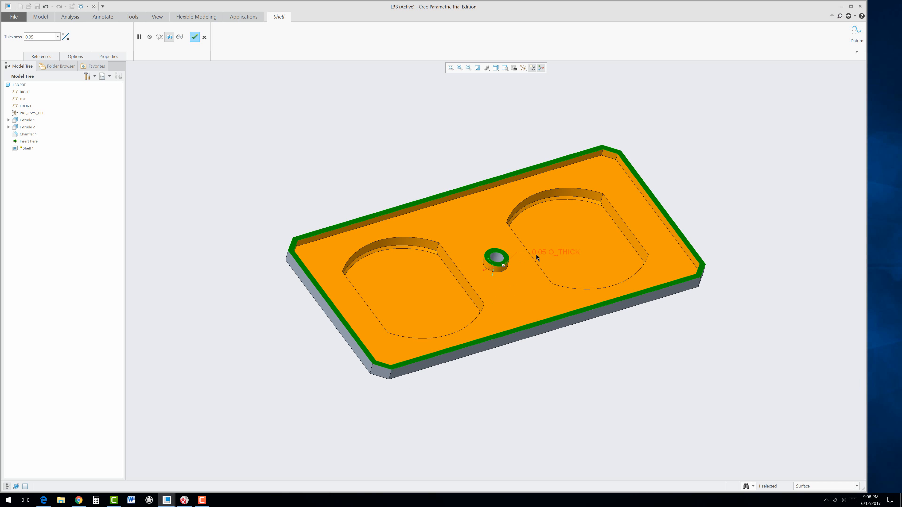
double_click(547, 255)
type("0.06")
key("Return")
left_click(195, 36)
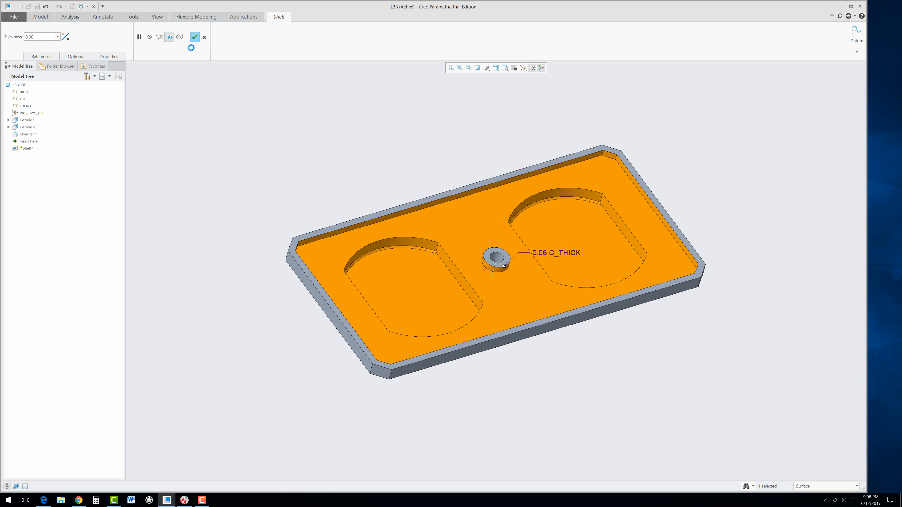
Start an extrude sketch on the raised outlet faces and check the slot layout in the PDF drawing
middle_click_drag(282, 232, 455, 226)
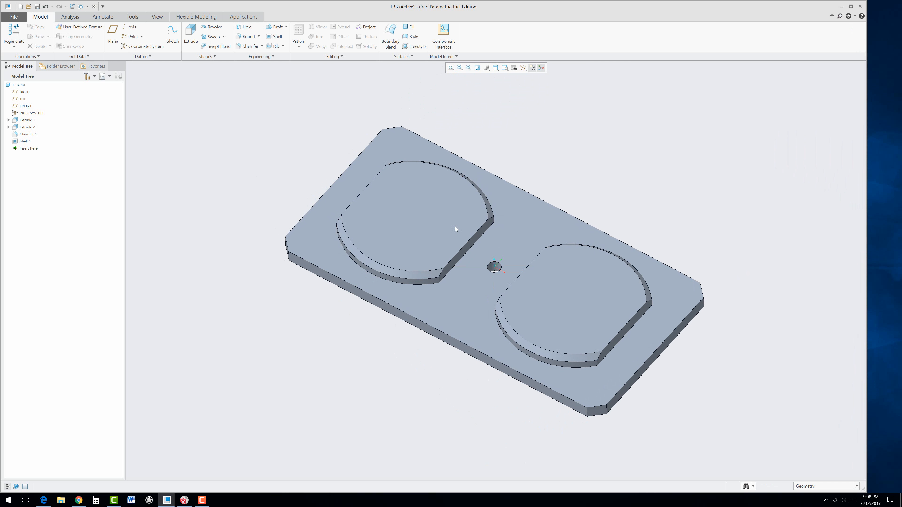
left_click(436, 210)
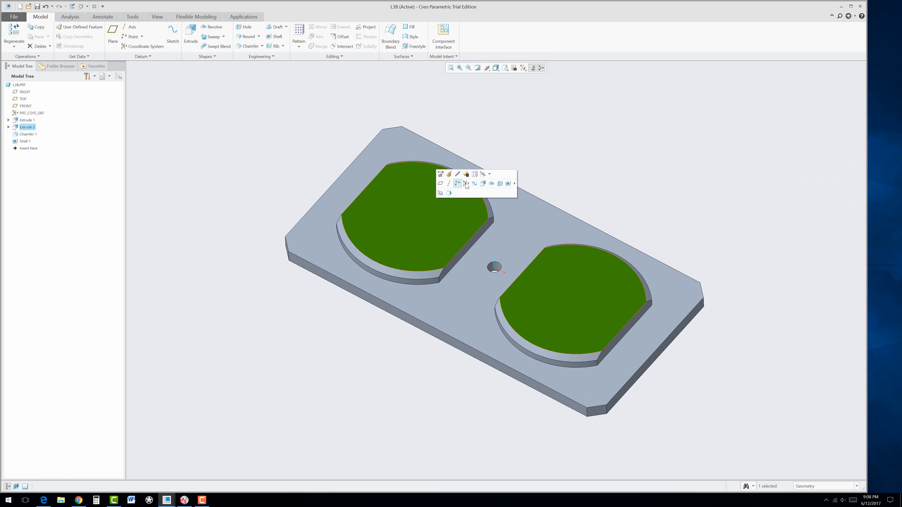
left_click(474, 183)
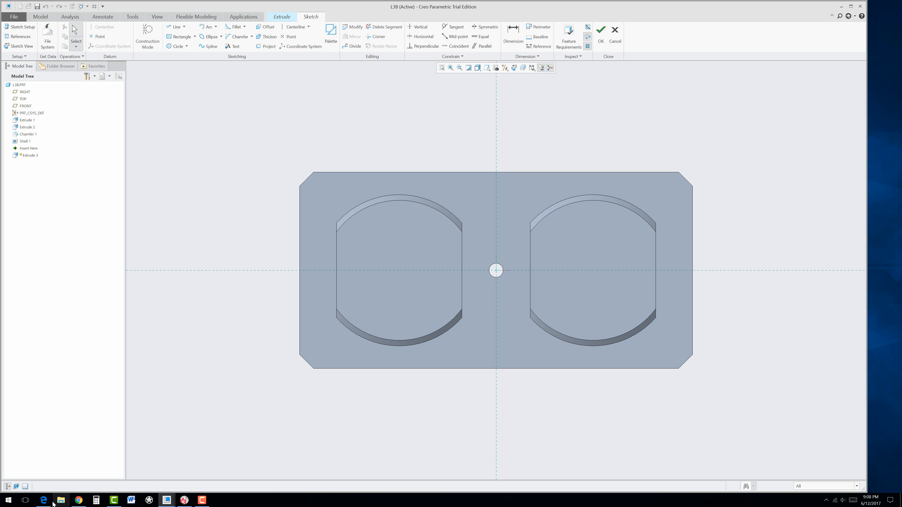
left_click(45, 500)
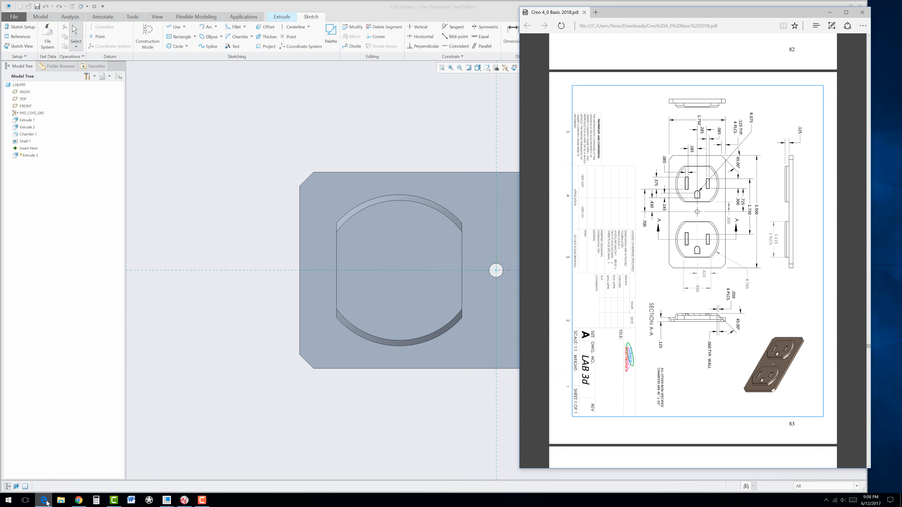
left_click(44, 500)
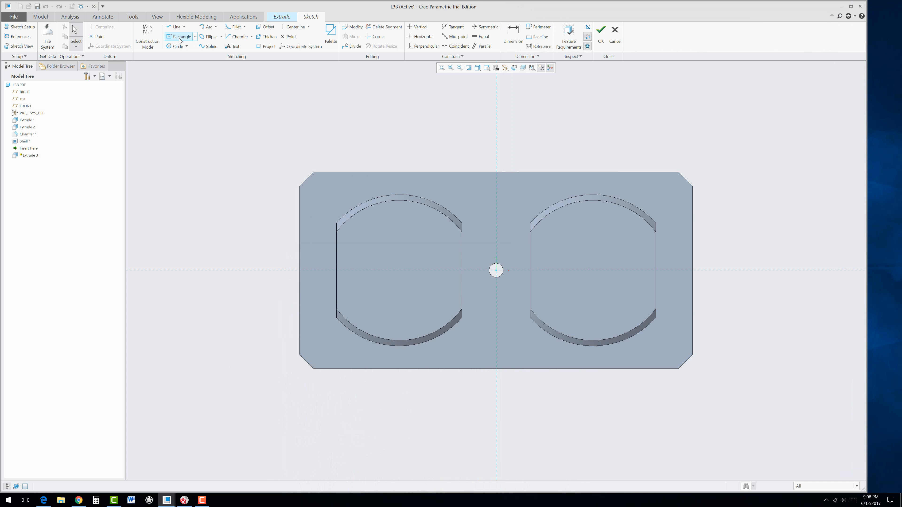
Sketch three centre rectangles on the left outlet face: an upper slot about 0.28 long, a lower one about 0.43, and a small one on the horizontal centerline
left_click(195, 36)
left_click(186, 38)
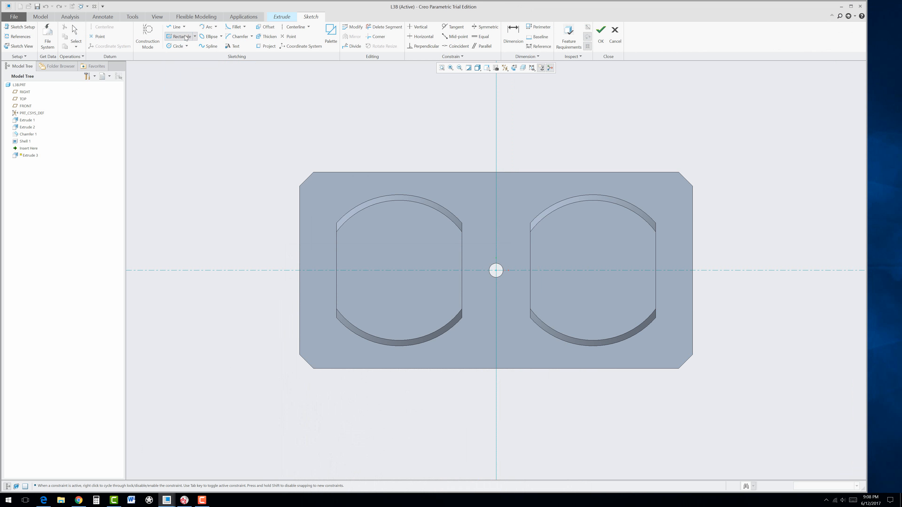
left_click(402, 242)
left_click(407, 241)
left_click(399, 305)
left_click(377, 313)
left_click(449, 267)
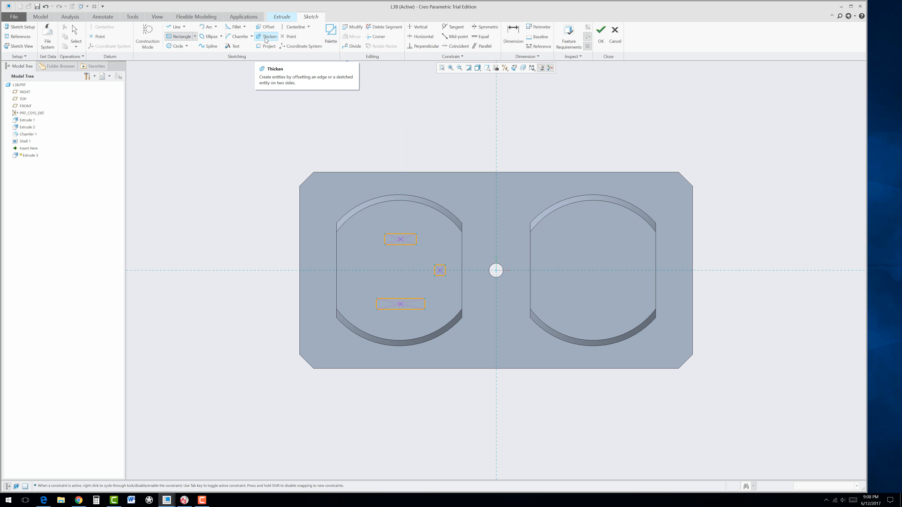
Cap the small rectangle's end away from the hole with an arc of about 0.05 radius and convert the shared edge to construction geometry
left_click(207, 27)
scroll(474, 281, "up", 1)
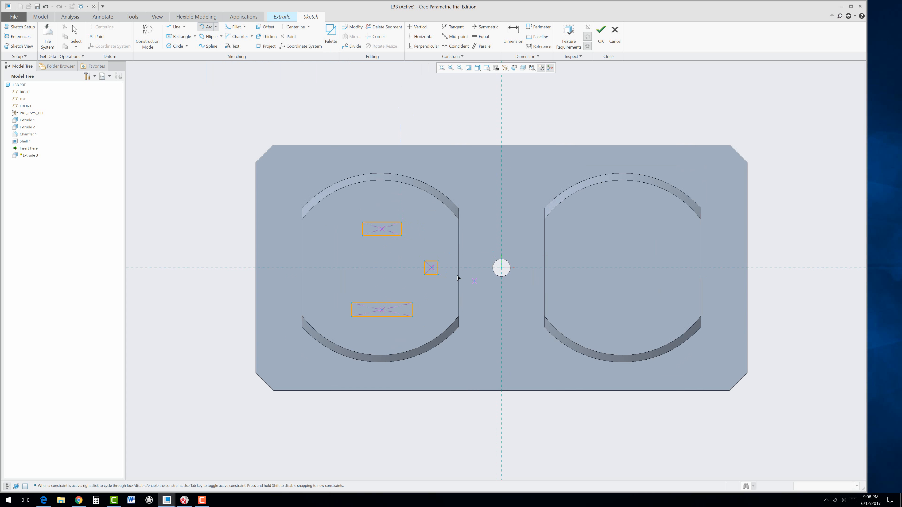
scroll(457, 277, "up", 1)
left_click(395, 253)
left_click(404, 273)
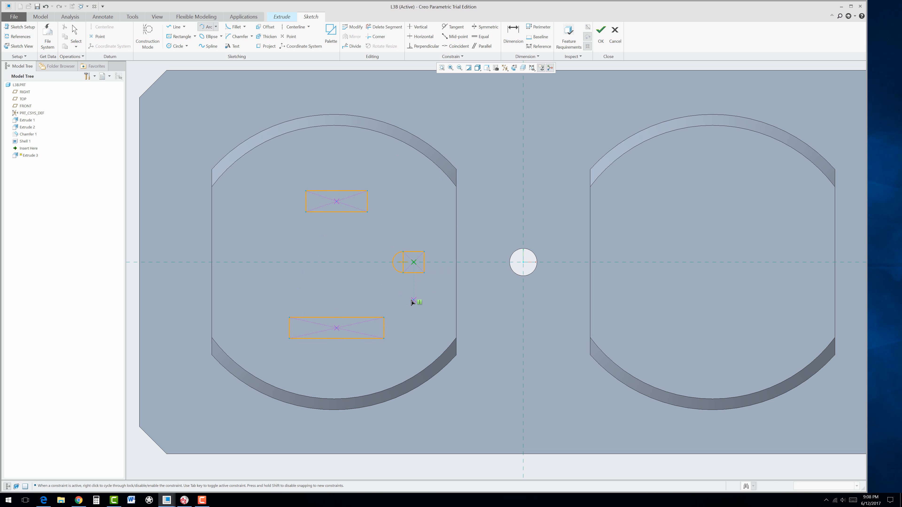
middle_click(406, 280)
left_click(403, 269)
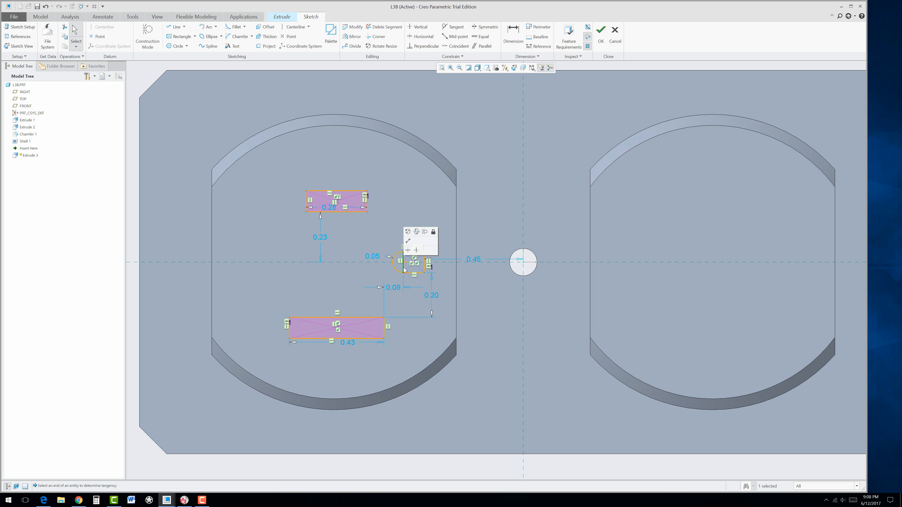
left_click(424, 233)
Finish the sketch and extrude the three slot profiles 0.98 into the part as a cut through the left outlet face
scroll(470, 349, "up", 3)
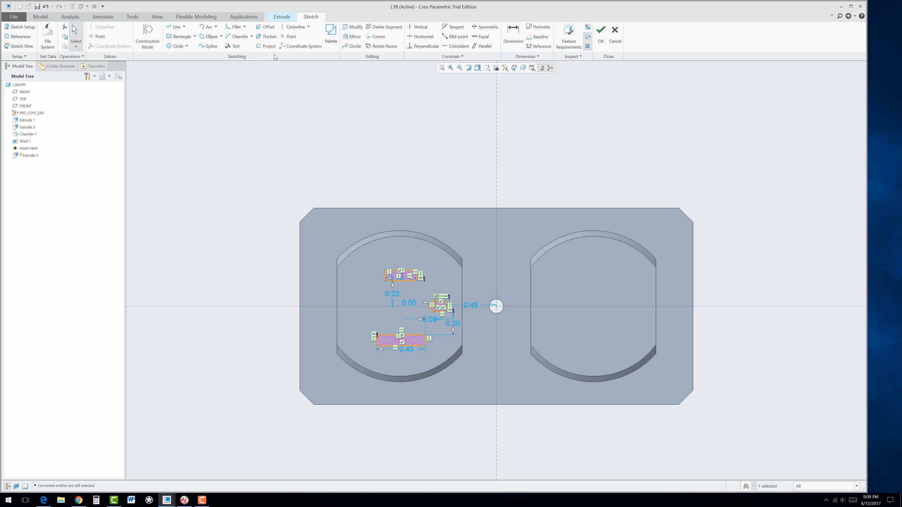
left_click(601, 36)
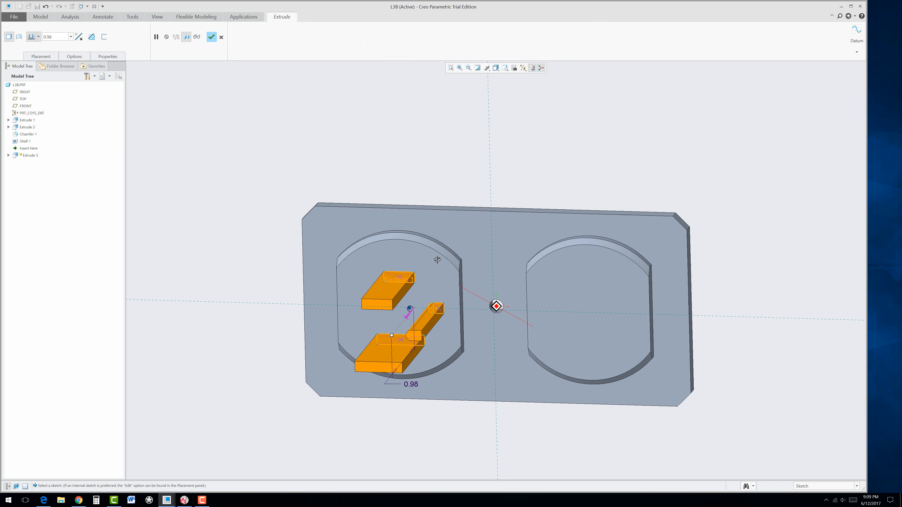
left_click(403, 321)
left_click(212, 37)
left_click(267, 188)
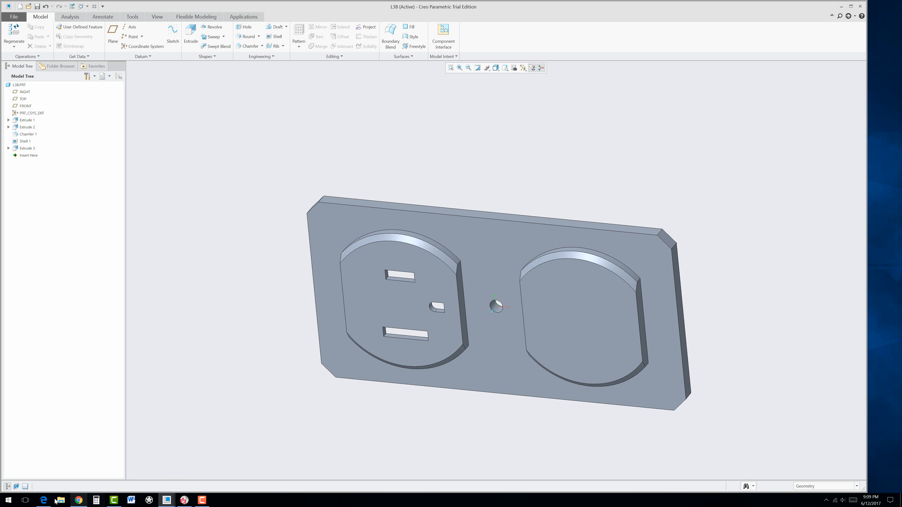
Check the outlet layout in the PDF drawing and set up a direction pattern of the slot cut along the plate's long edge towards the second outlet
left_click(43, 500)
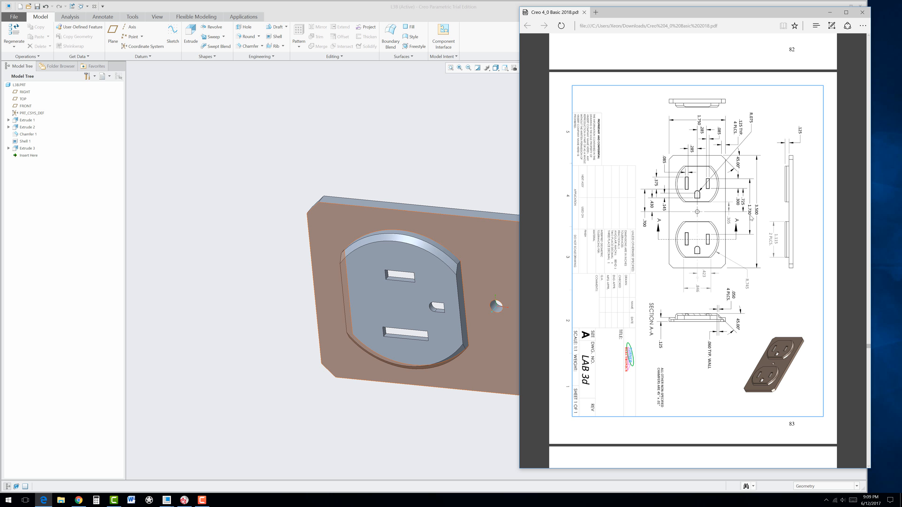
left_click(403, 167)
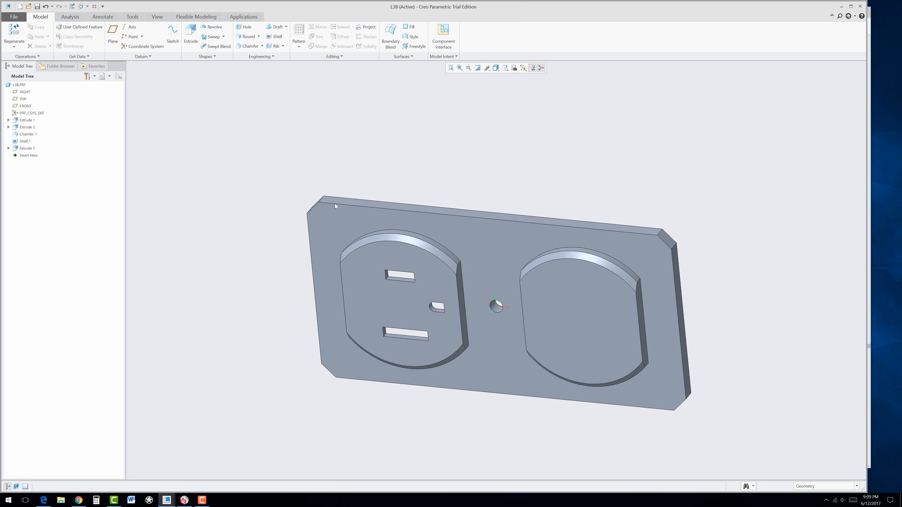
left_click(19, 149)
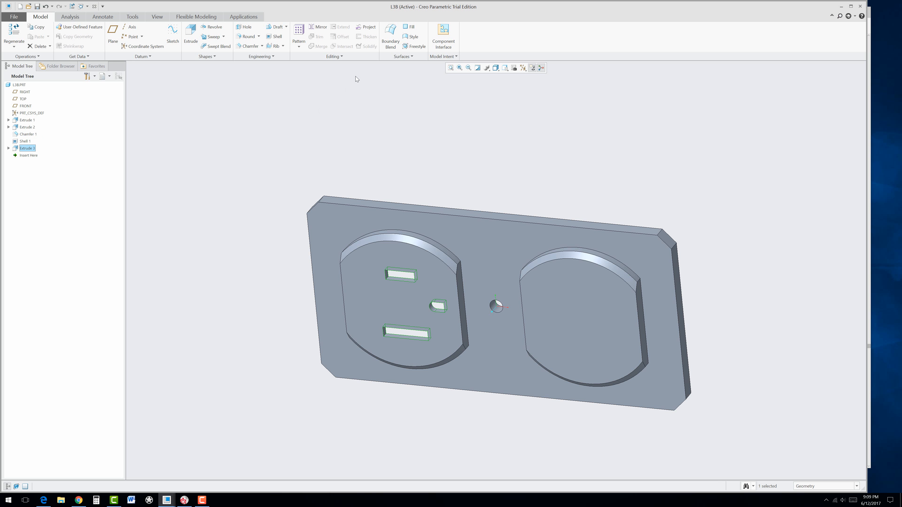
left_click(299, 34)
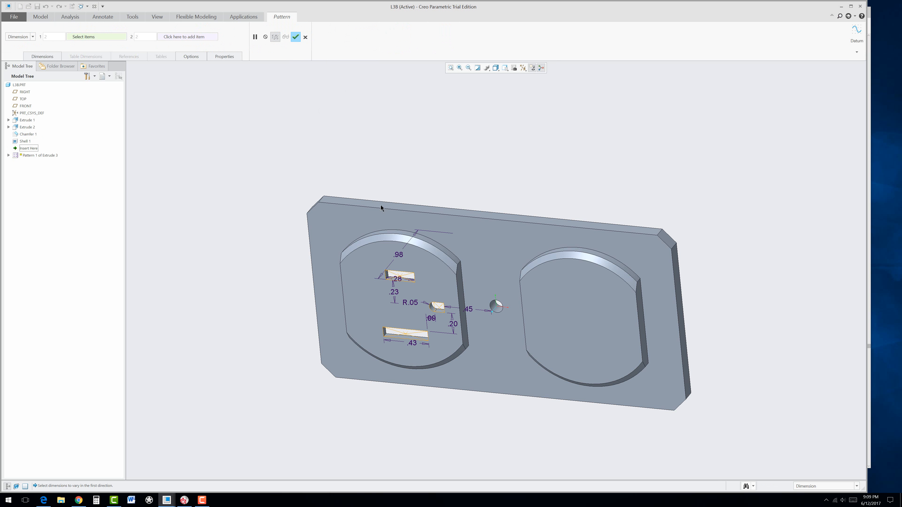
left_click(33, 37)
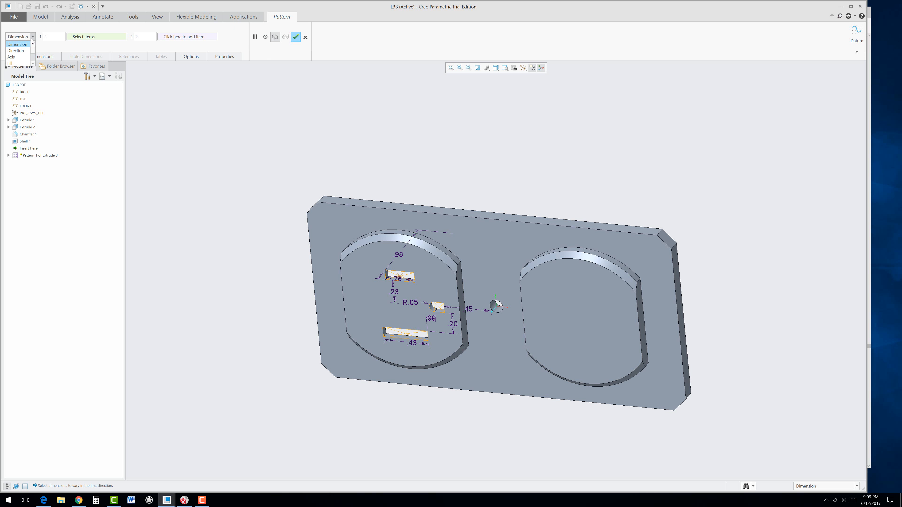
left_click(24, 53)
left_click(388, 209)
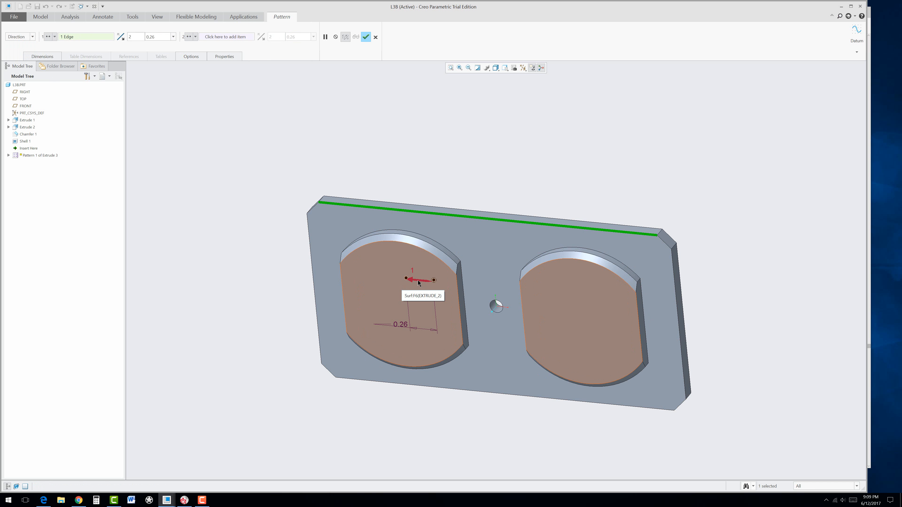
left_click(121, 37)
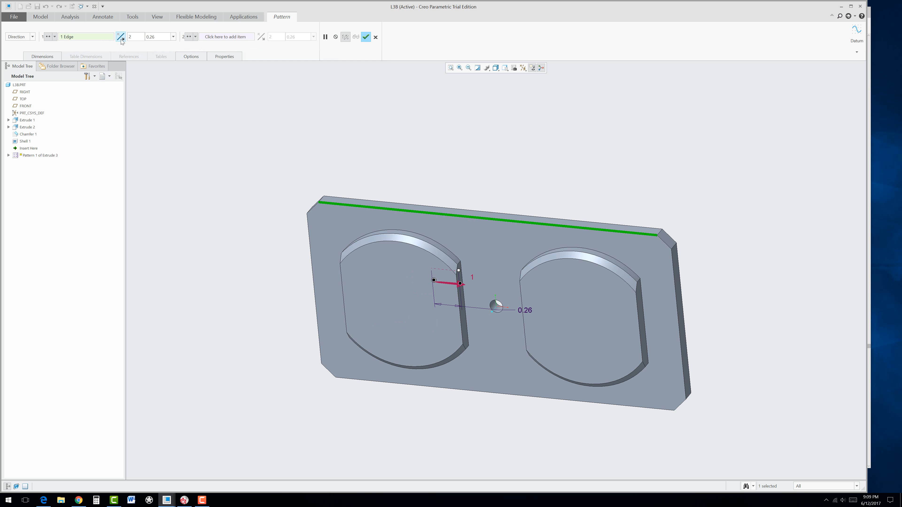
Set the pattern spacing to 1.75
double_click(155, 39)
type("1.75")
key("Return")
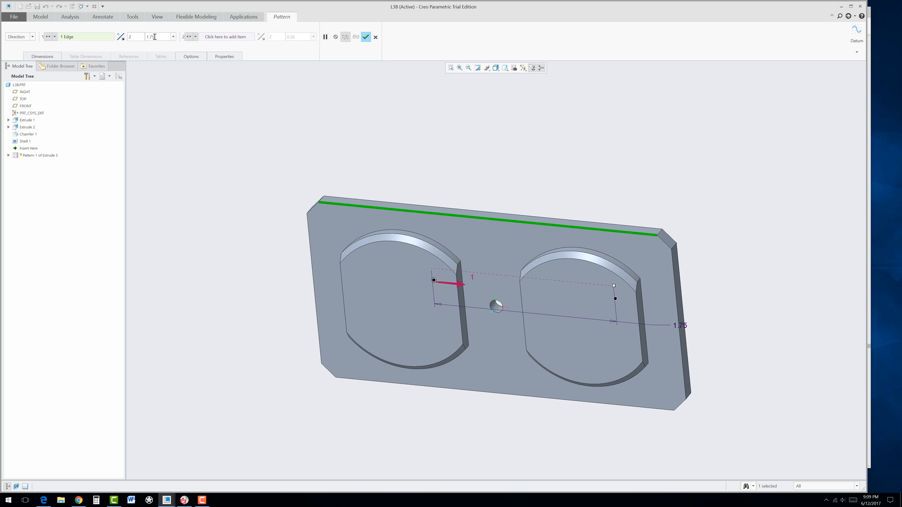
Recheck the outlet spacing in the PDF drawing, set the pattern spacing to 1.73 and complete the two-member slot pattern
left_click(46, 500)
left_click(46, 500)
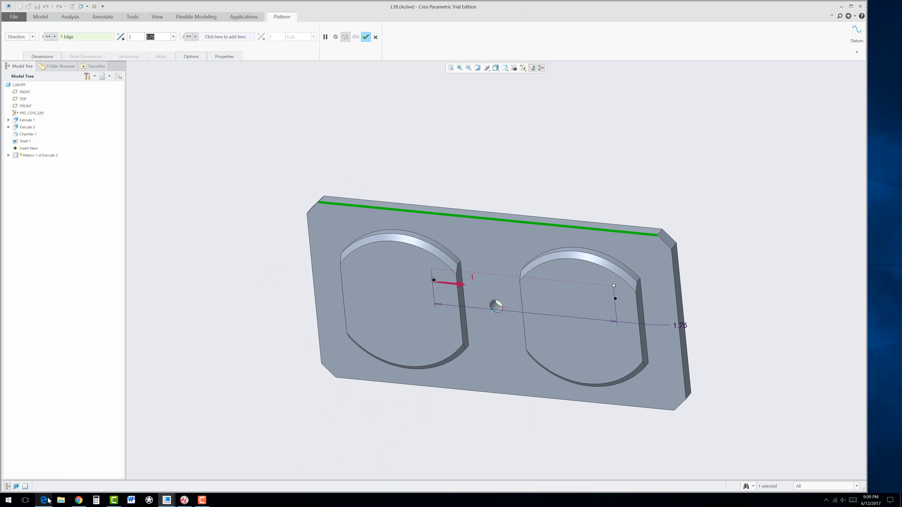
left_click_drag(152, 37, 154, 37)
type("3")
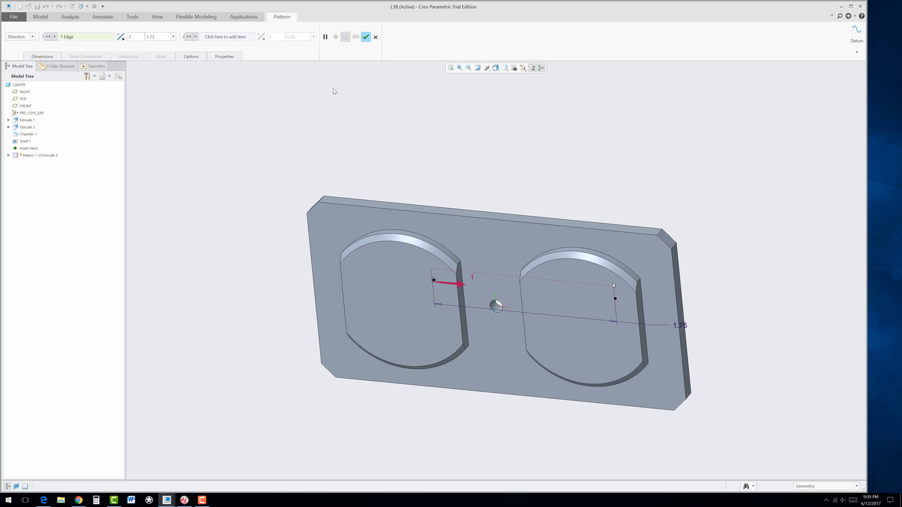
left_click(366, 36)
left_click(270, 113)
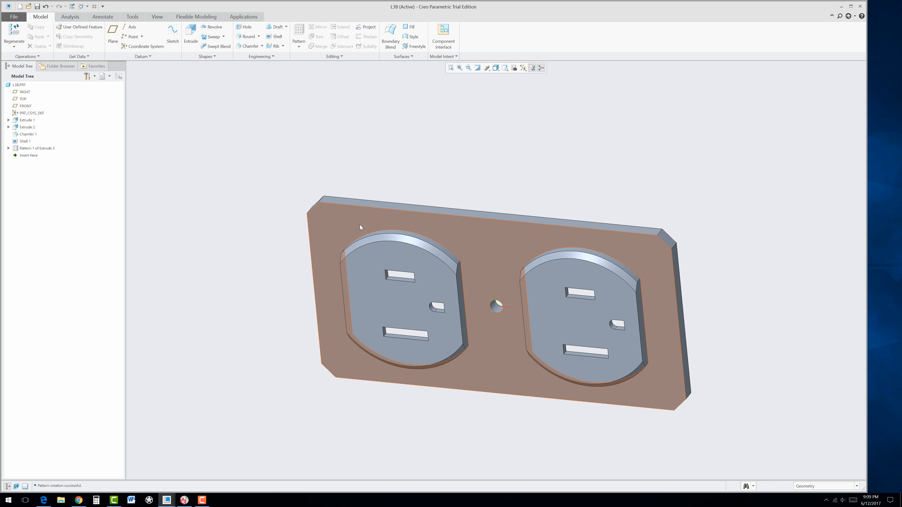
Compare the finished part with the PDF drawing and save a copy of it as L3D
middle_click_drag(358, 228, 379, 203)
left_click(44, 501)
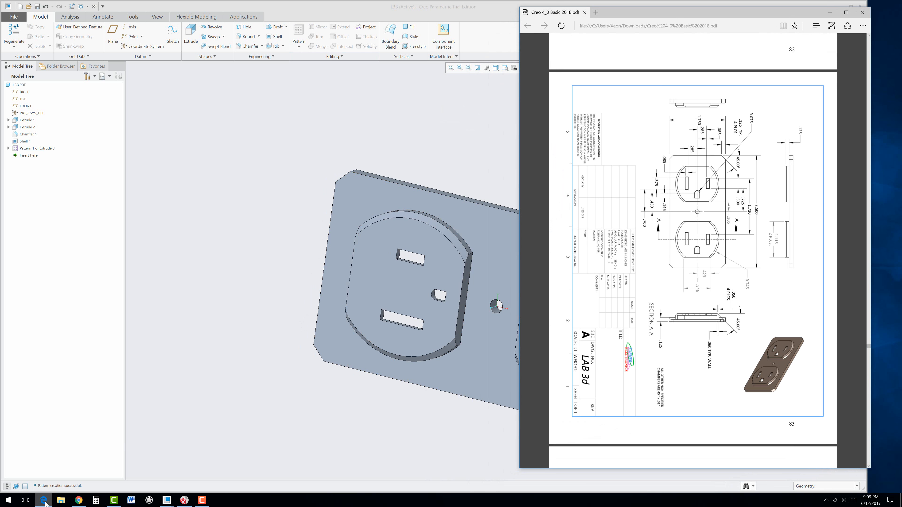
left_click(44, 501)
mouse_move(384, 344)
middle_mouse_down()
mouse_move(312, 397)
mouse_move(397, 356)
mouse_move(387, 347)
middle_mouse_up()
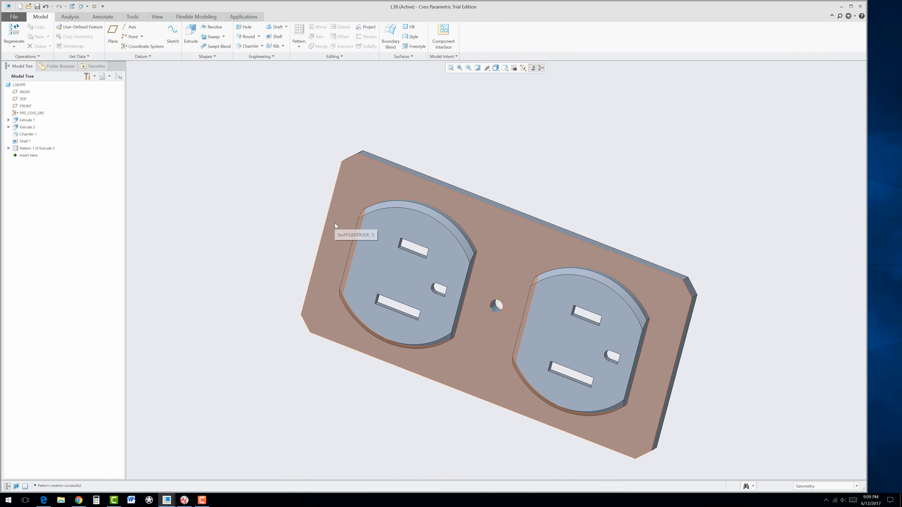
left_click(13, 17)
mouse_move(29, 69)
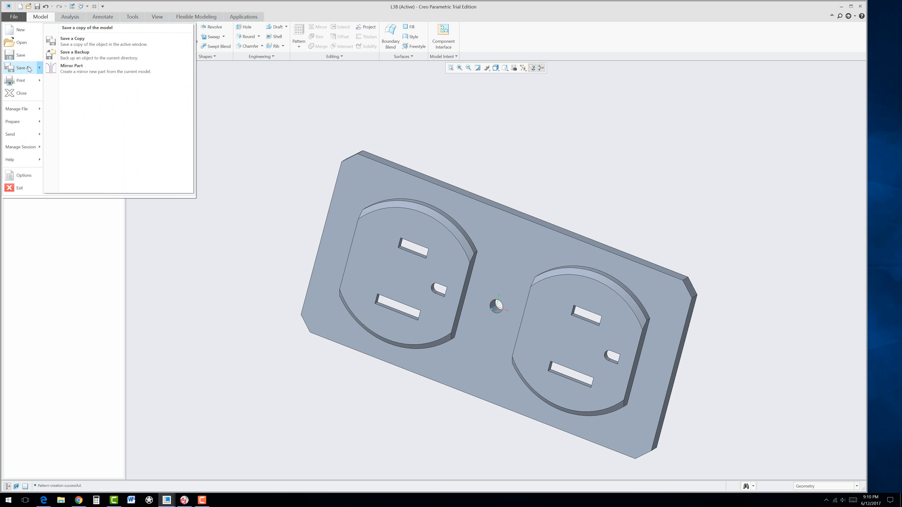
left_click(72, 40)
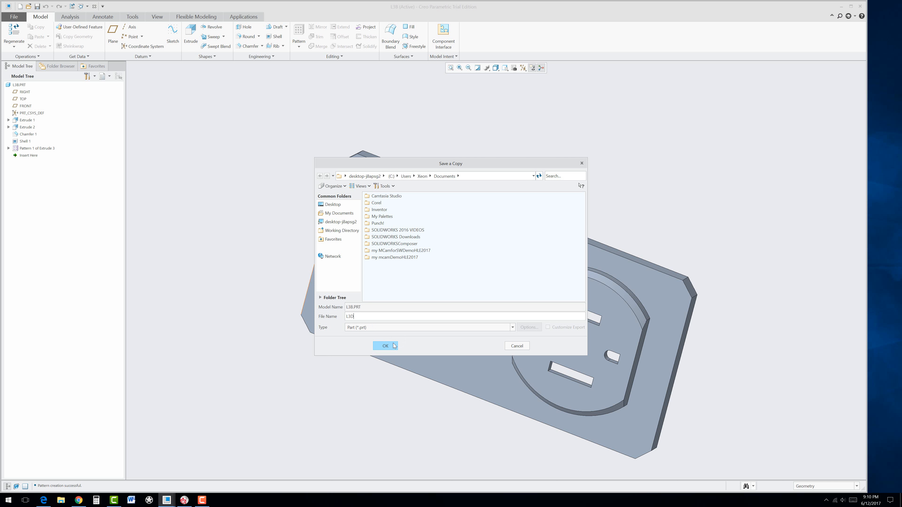
left_click(386, 345)
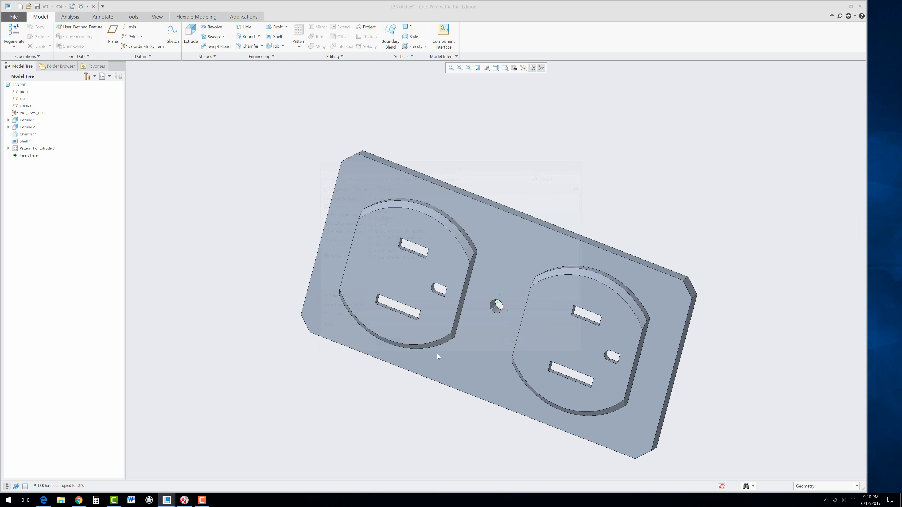
middle_click_drag(515, 284, 497, 276)
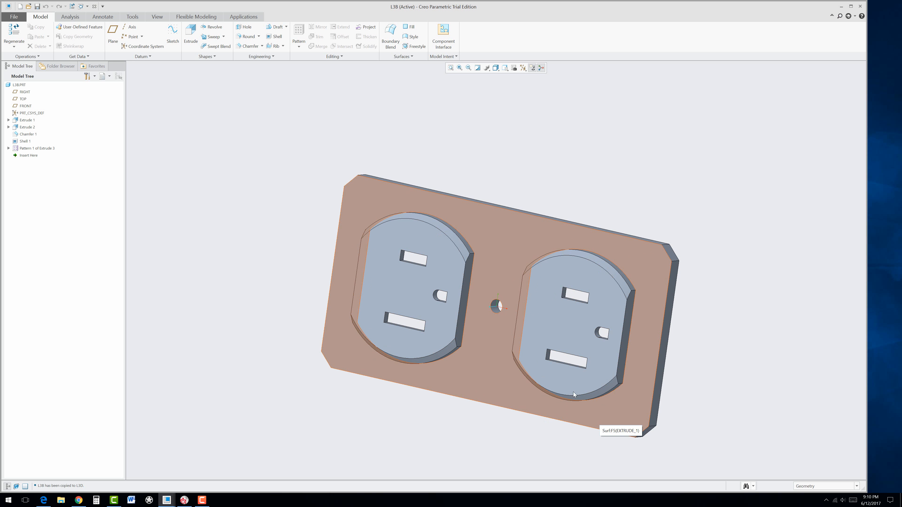
mouse_move(204, 501)
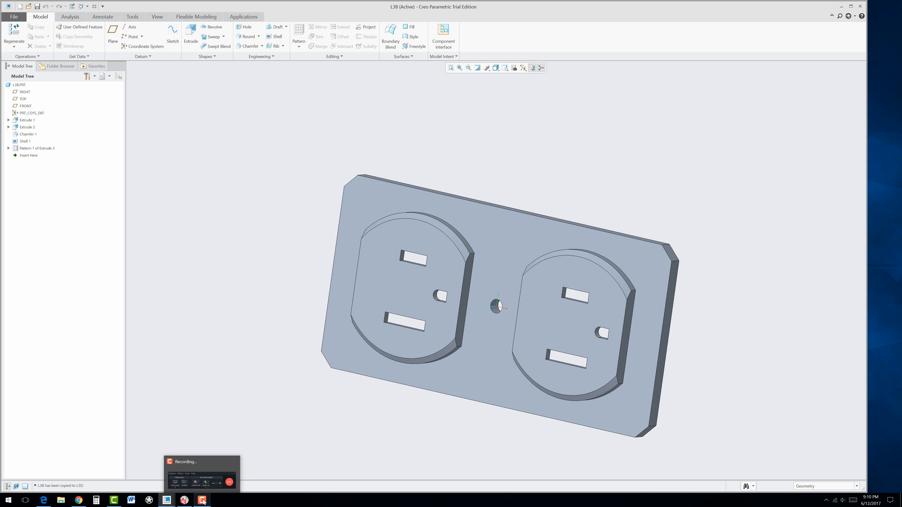
left_click(202, 501)
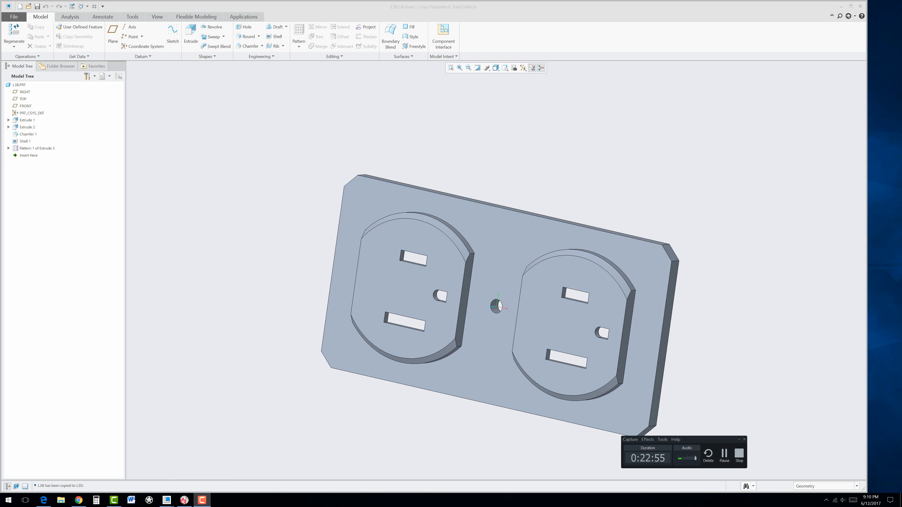